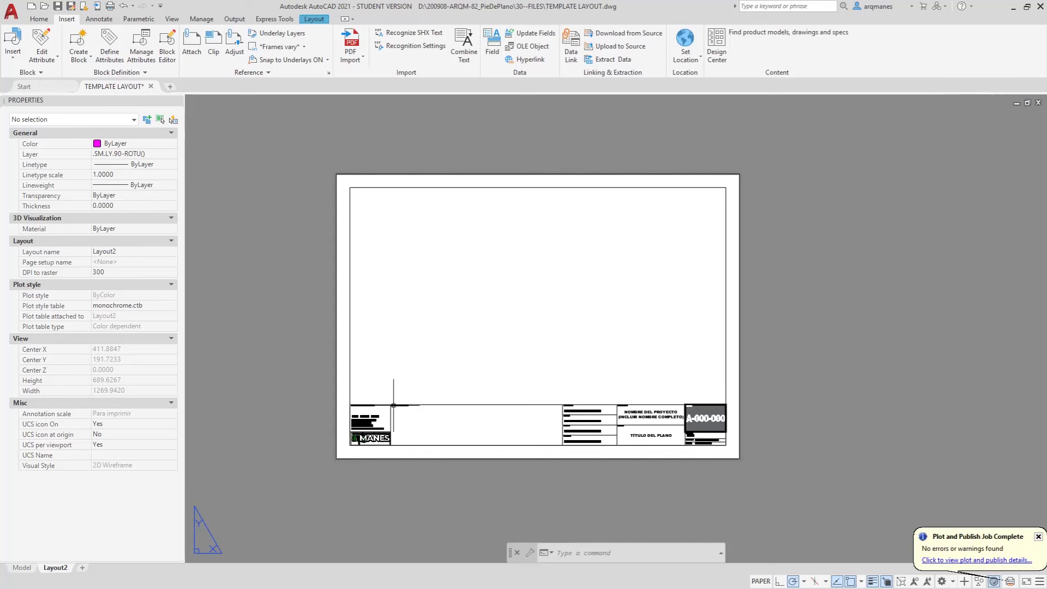
Grip-stretch the title block's right end leftward, shortening it from 554 to about 363.5
scroll(395, 458, up, 3)
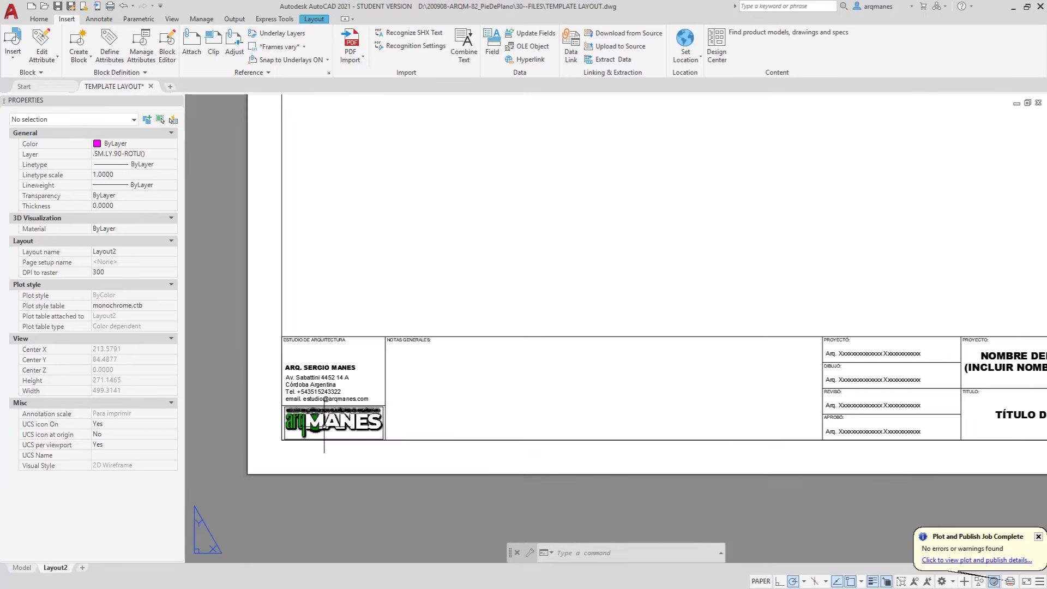
scroll(306, 436, down, 1)
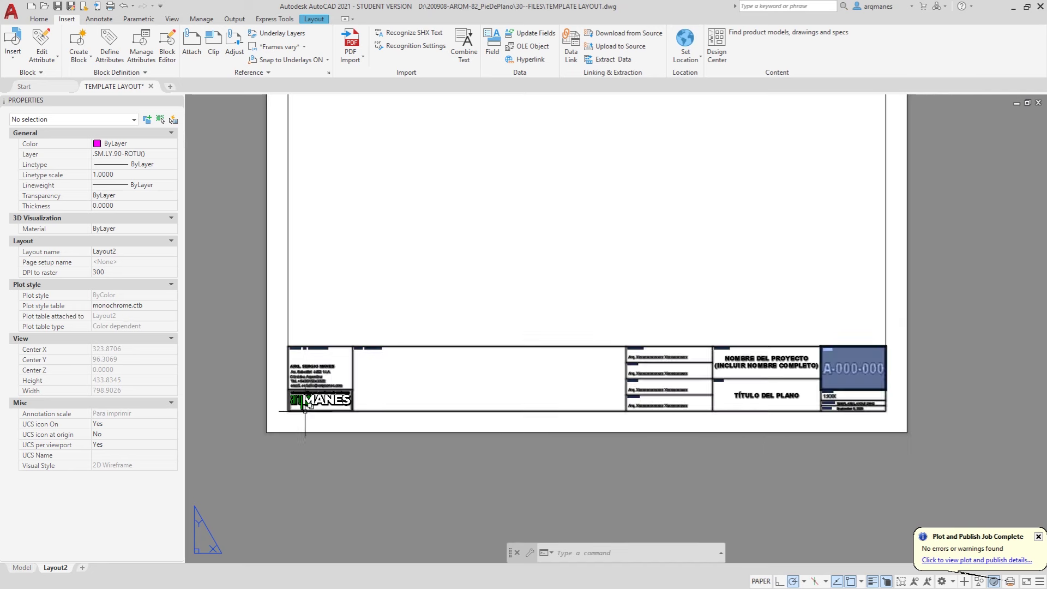
click(807, 322)
click(706, 411)
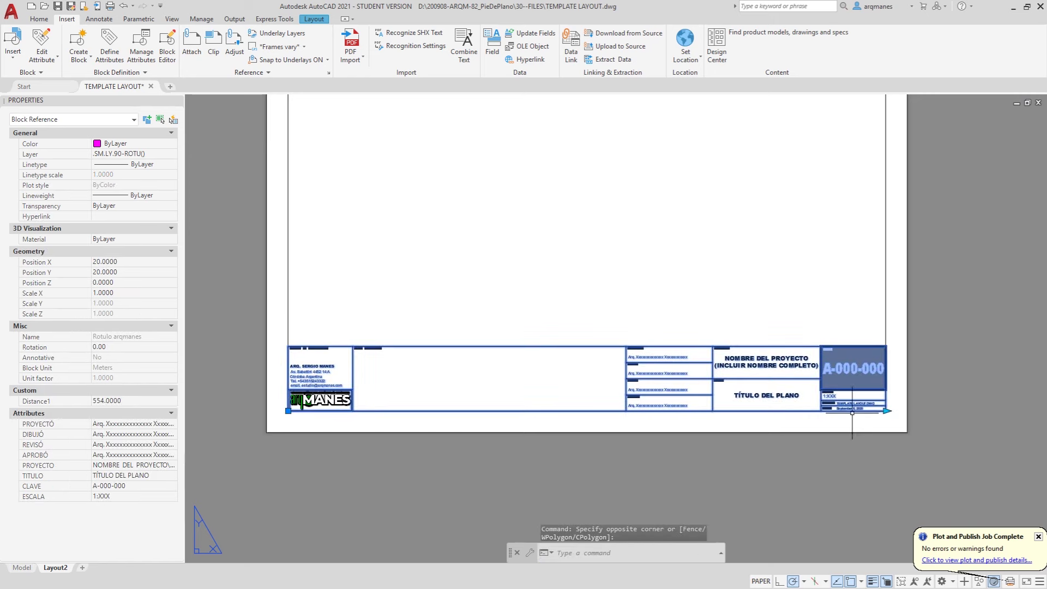
click(886, 410)
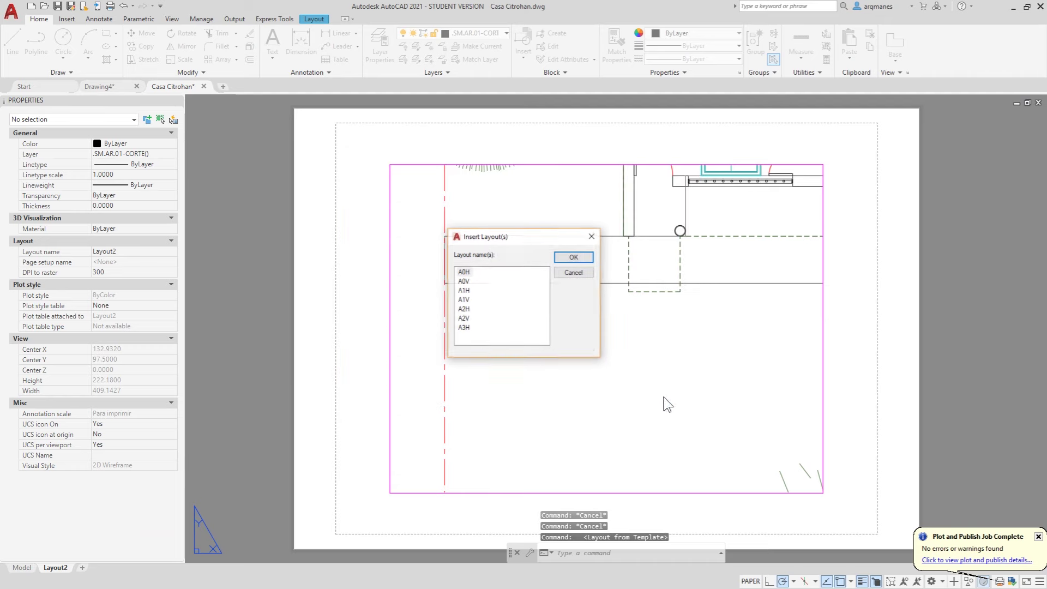
Insert the A1V layout from the template and switch to its sheet
double_click(464, 300)
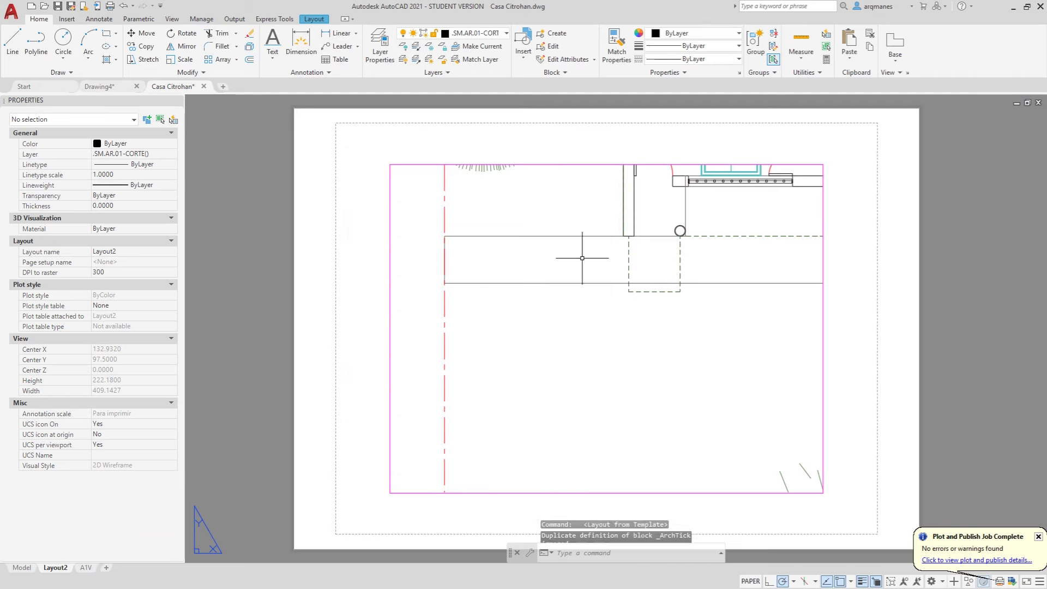
click(84, 568)
double_click(474, 360)
scroll(474, 360, up, 5)
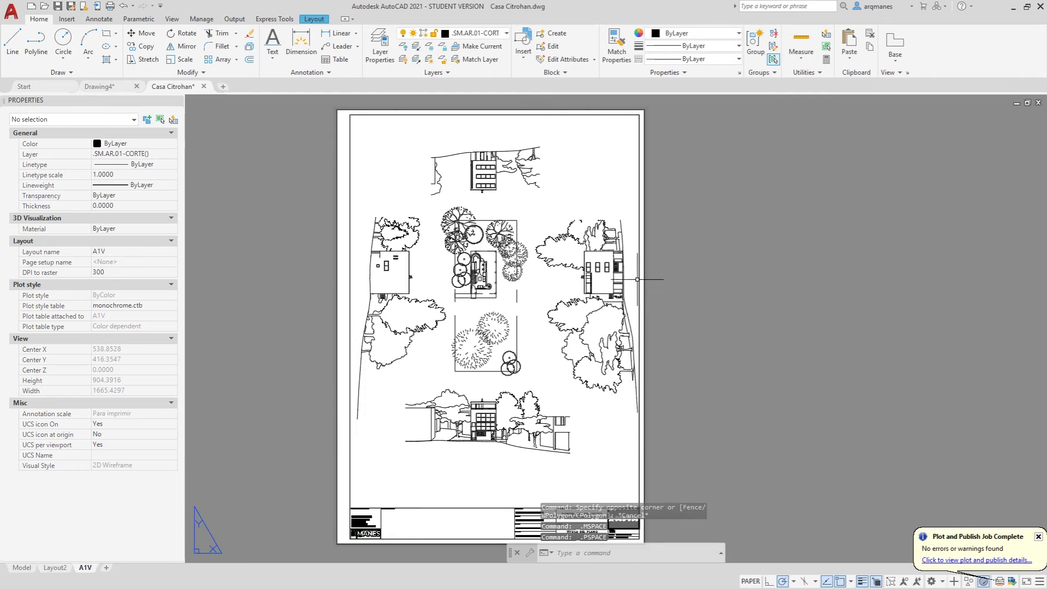
double_click(704, 306)
key(Escape)
key(Escape)
Zoom and pan the A1V sheet to frame the plan above its title block
scroll(286, 307, up, 5)
scroll(285, 306, up, 5)
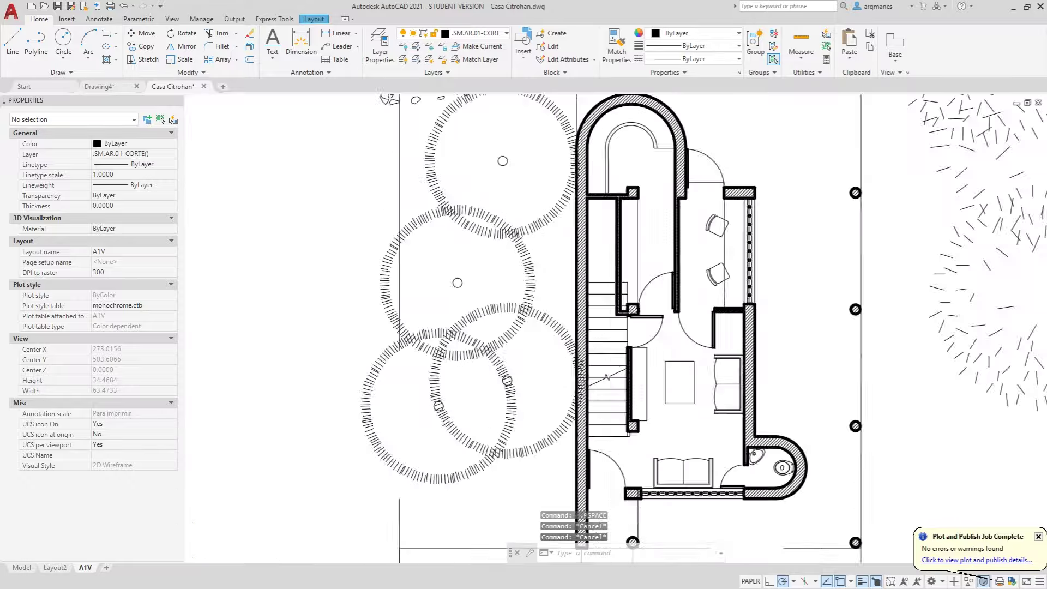
scroll(465, 312, down, 6)
scroll(557, 421, up, 2)
scroll(555, 389, up, 2)
scroll(555, 389, down, 3)
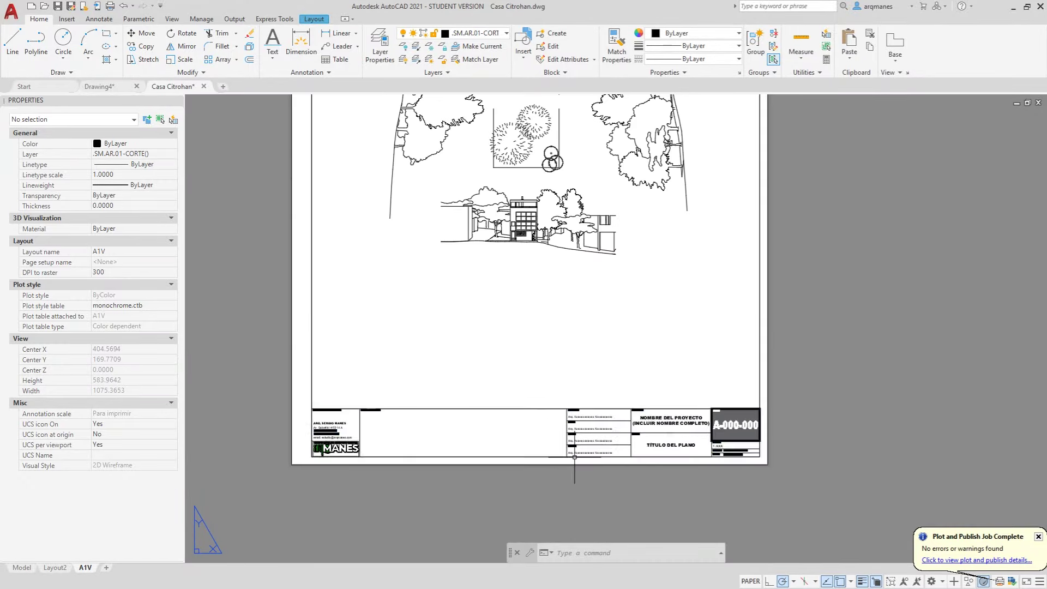
scroll(568, 437, down, 3)
scroll(355, 414, up, 2)
mouse_move(408, 342)
middle_down()
mouse_move(369, 401)
mouse_move(376, 392)
middle_up()
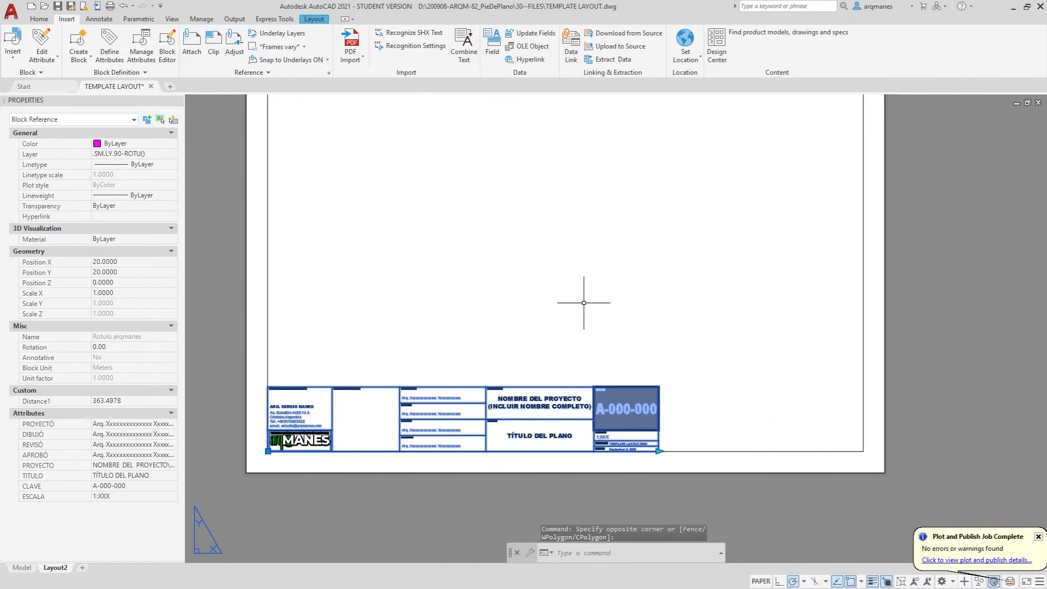
Erase the title block, delete Layout2, and bring up Layout1's page setup manager
text(e)
key(Return)
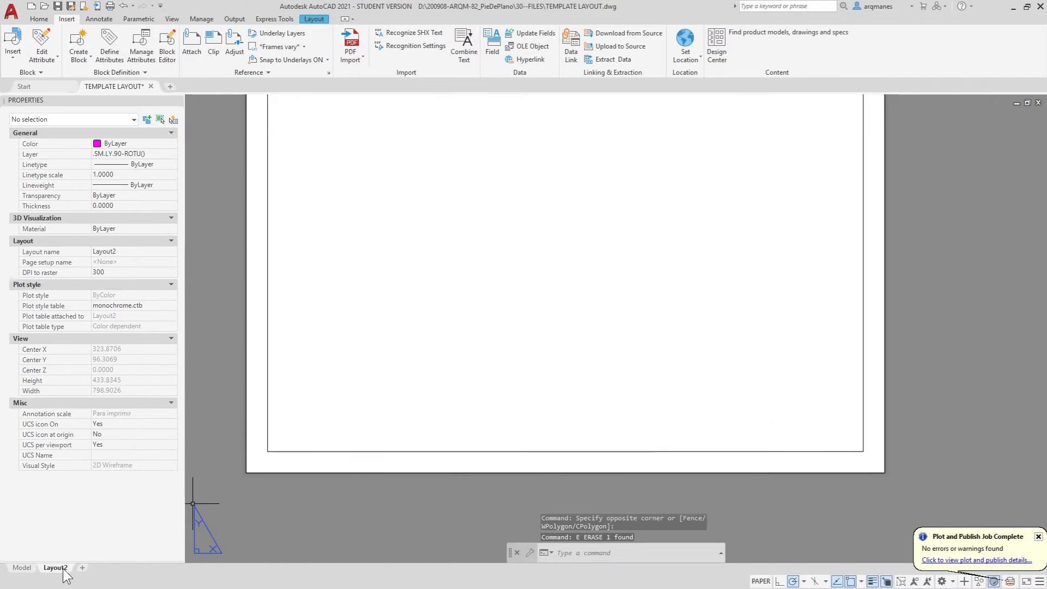
right_click(60, 569)
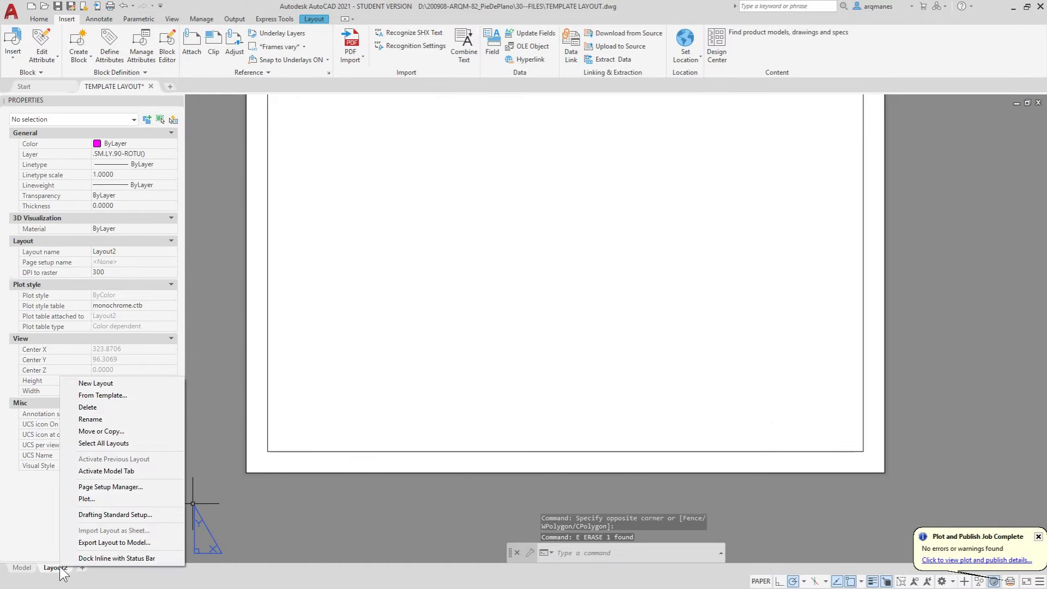
click(107, 408)
click(545, 334)
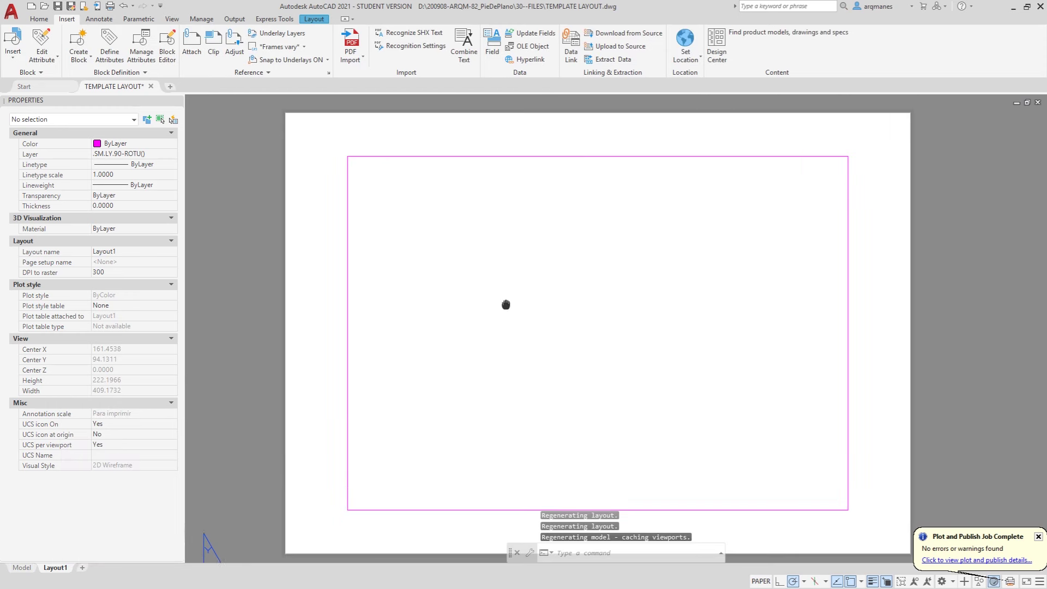
right_click(55, 572)
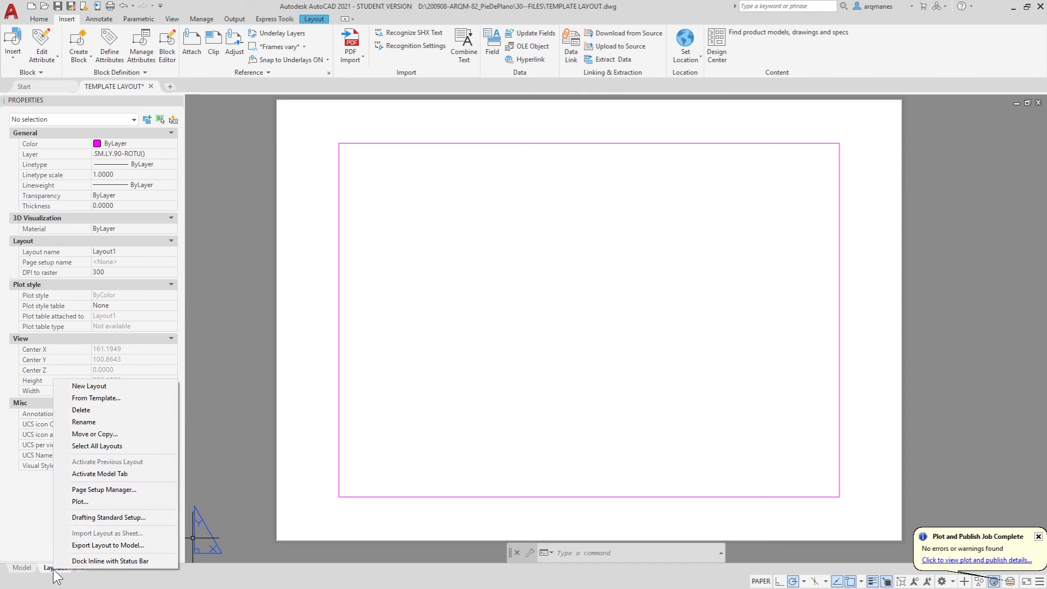
click(101, 491)
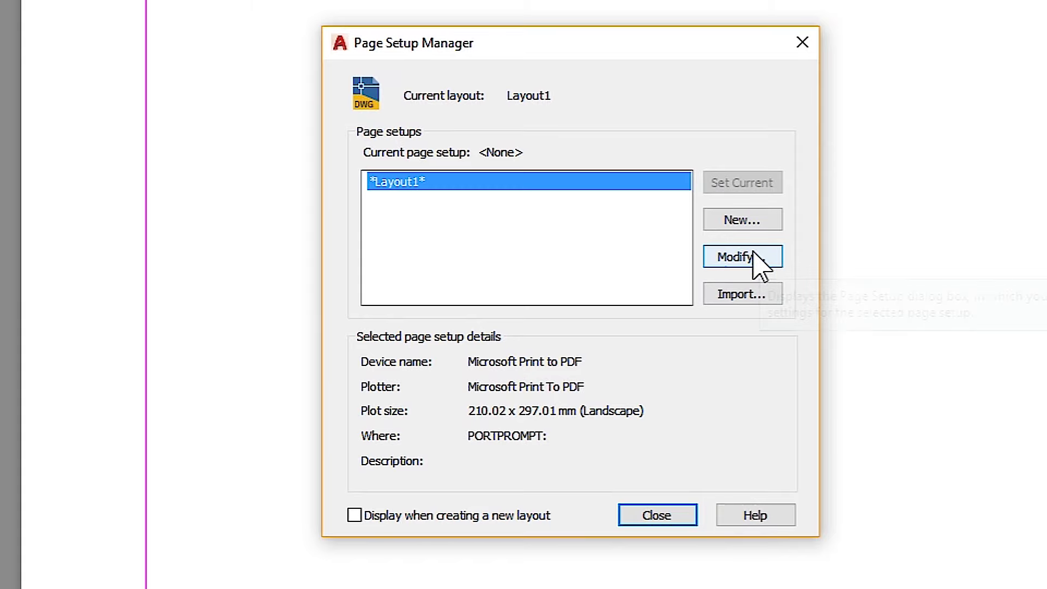
Set Layout1 to AutoCAD PDF (High Quality Print).pc3, ISO full bleed A3, monochrome.ctb, with plot transparency
click(752, 252)
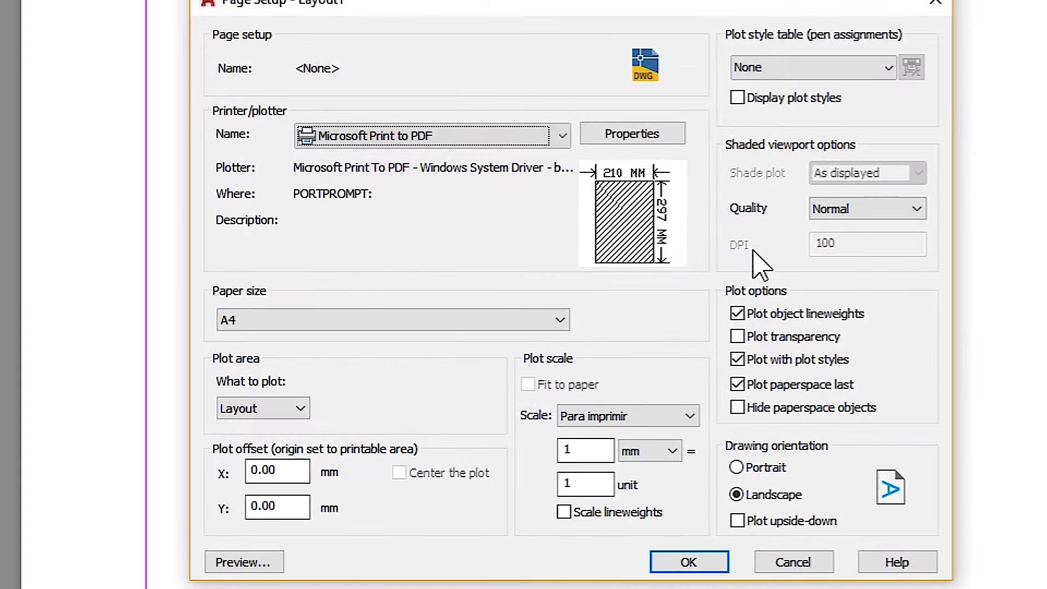
click(812, 67)
click(791, 257)
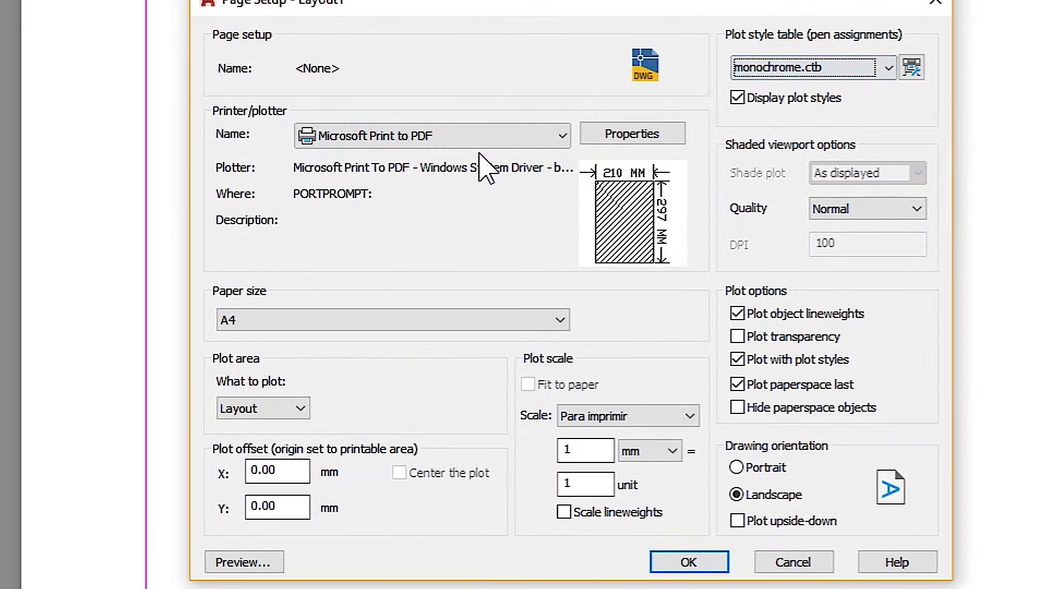
click(461, 136)
click(480, 275)
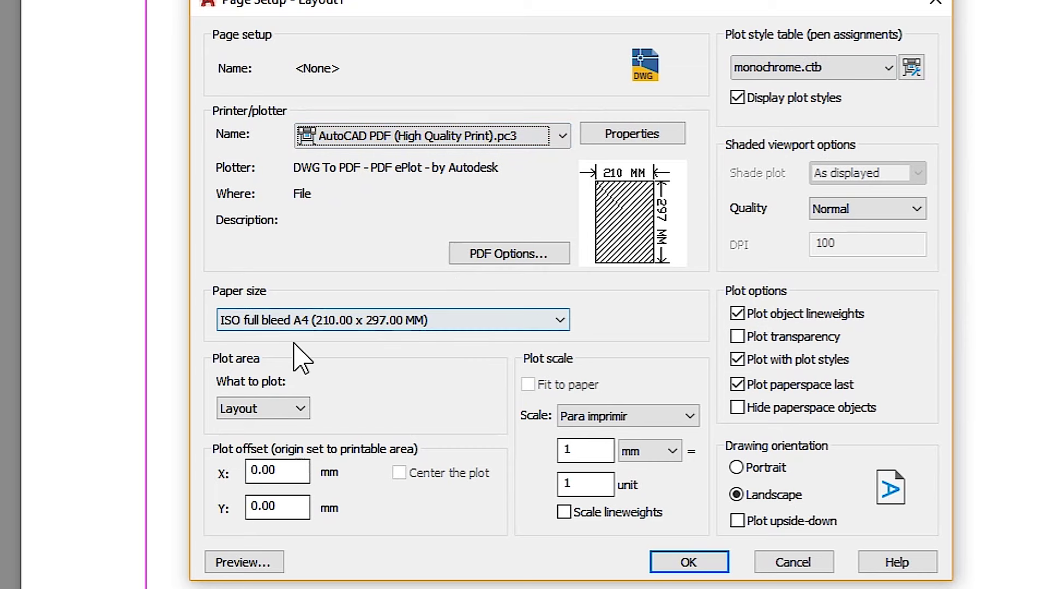
click(334, 323)
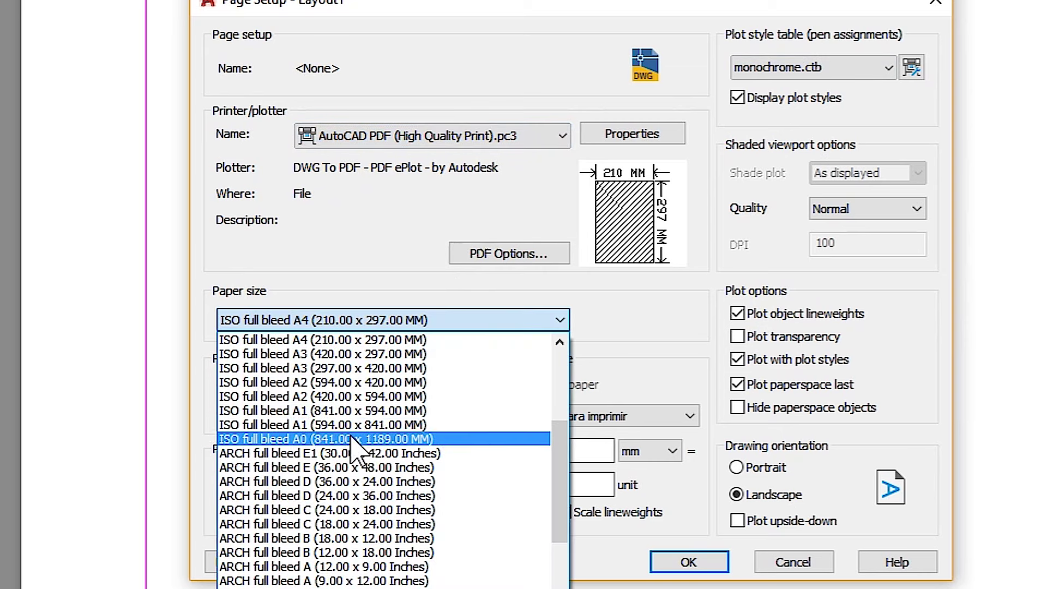
click(322, 354)
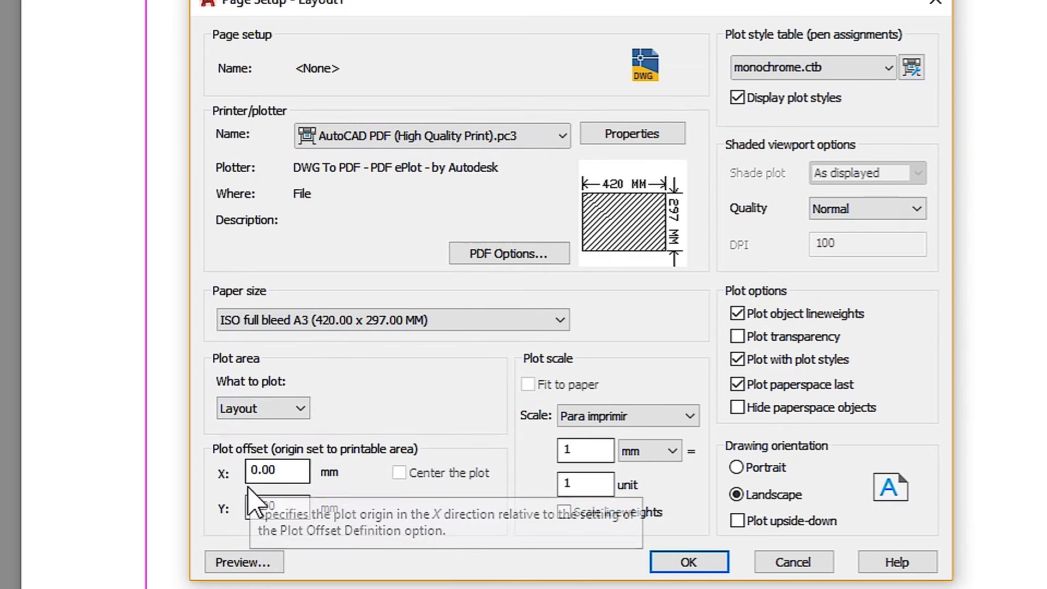
click(784, 338)
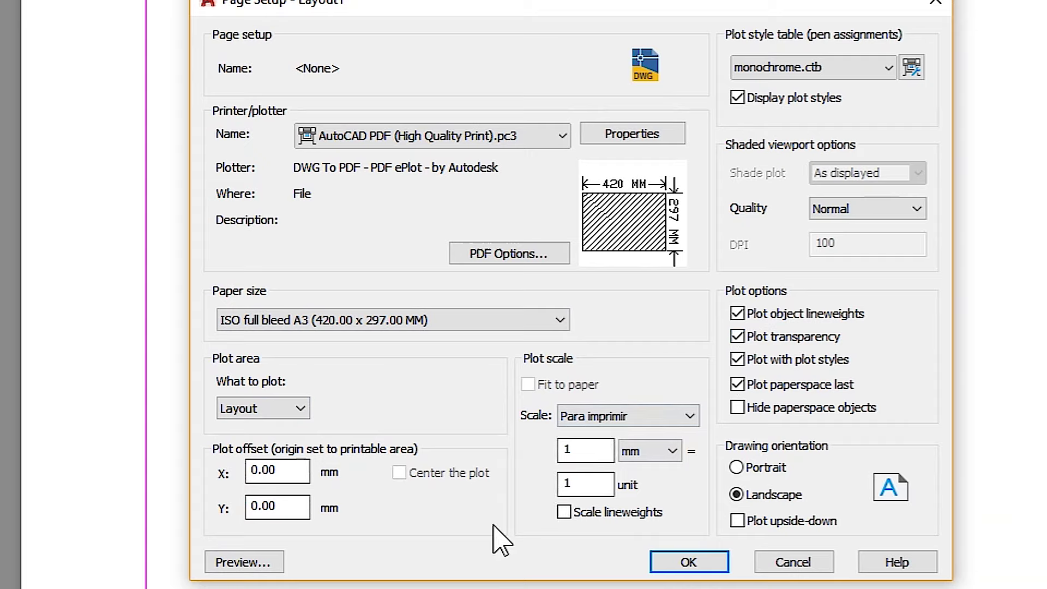
click(689, 562)
click(594, 425)
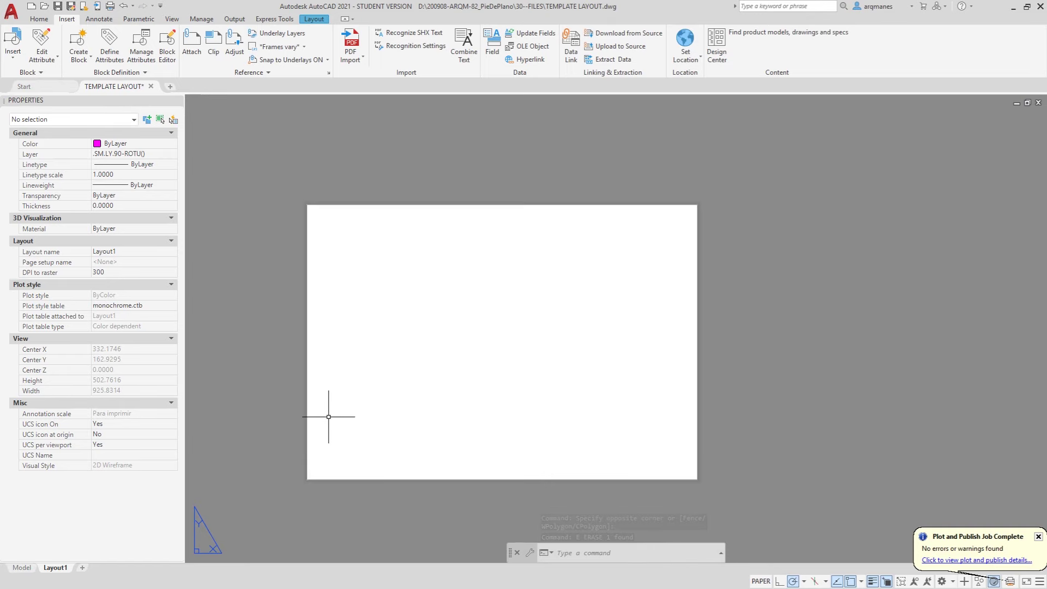
Draw a 420 by 297 sheet-edge rectangle starting at 0,0
text(RECTANG)
key(Return)
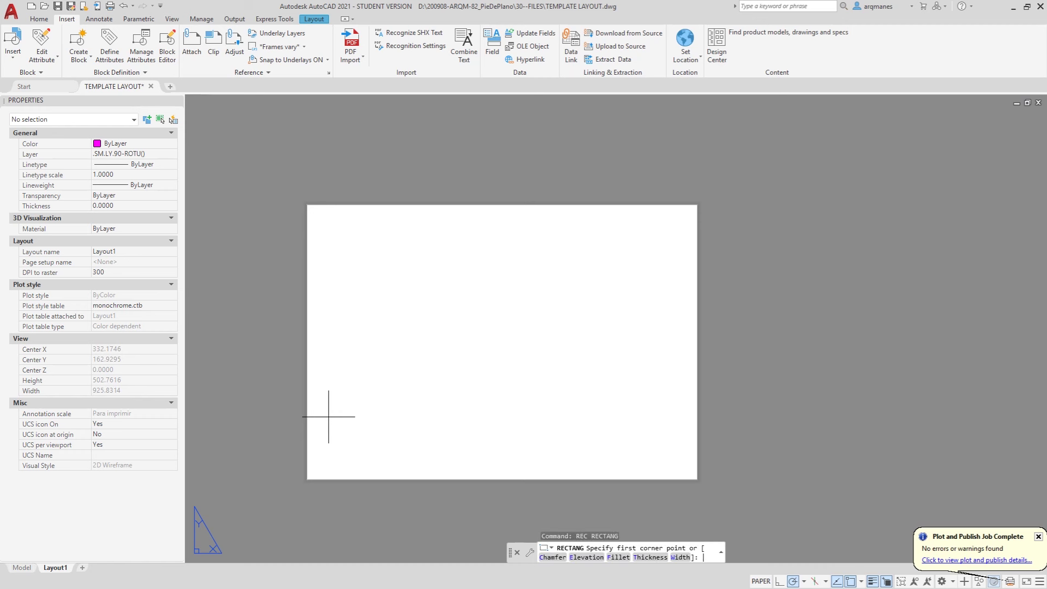
key(Return)
text(@420,297)
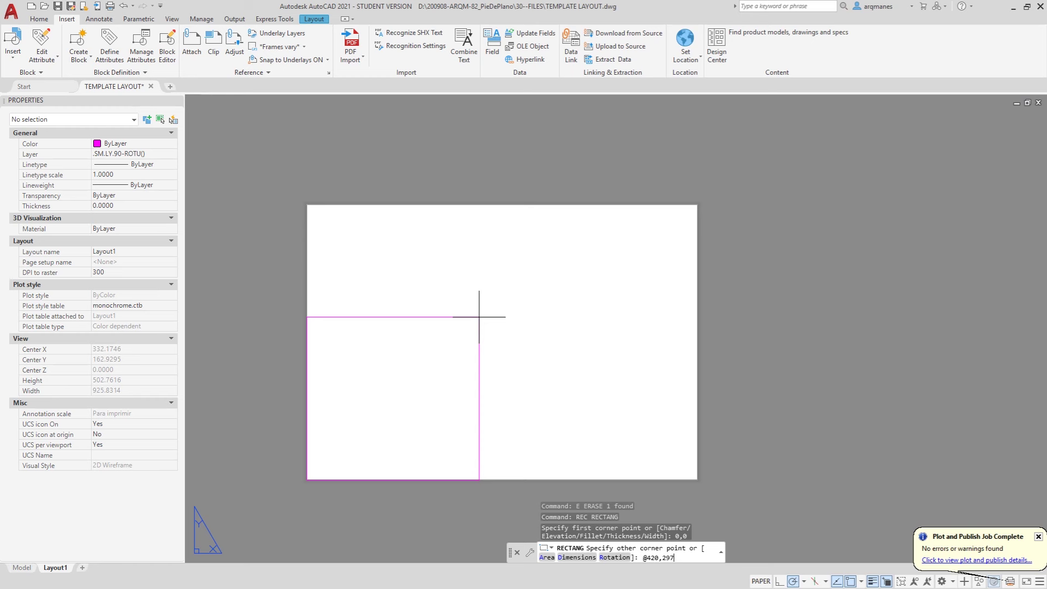
key(Return)
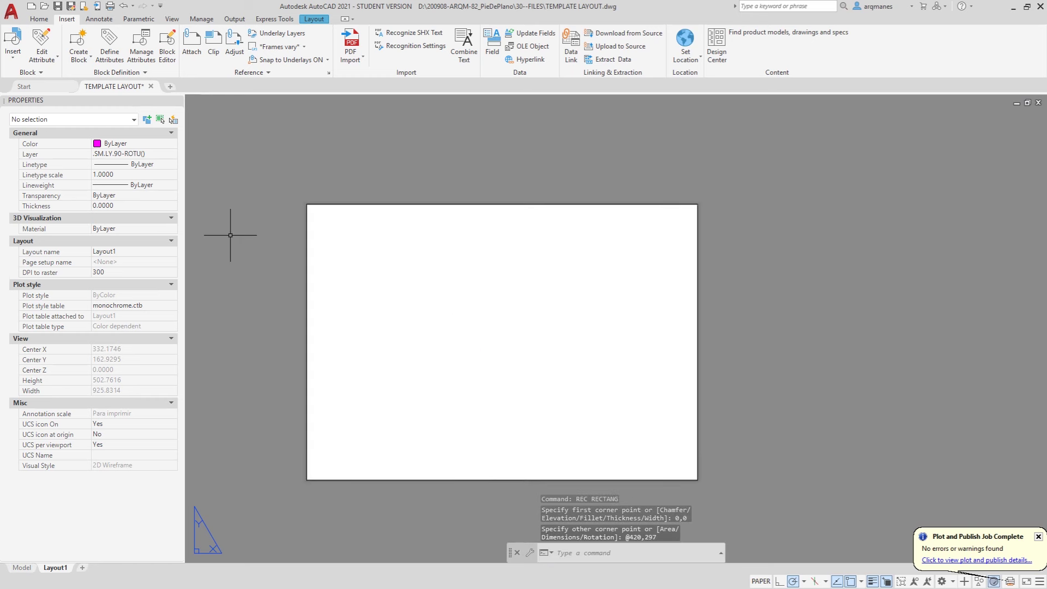
Offset the sheet rectangle 10 units inward to form the inner border
text(o)
key(Return)
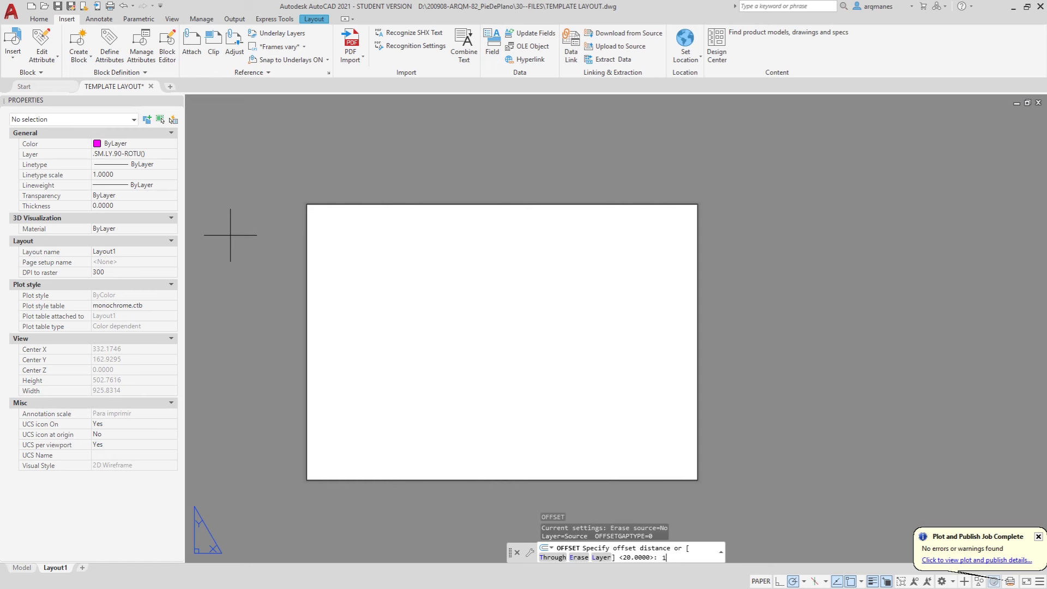
key(Return)
click(697, 246)
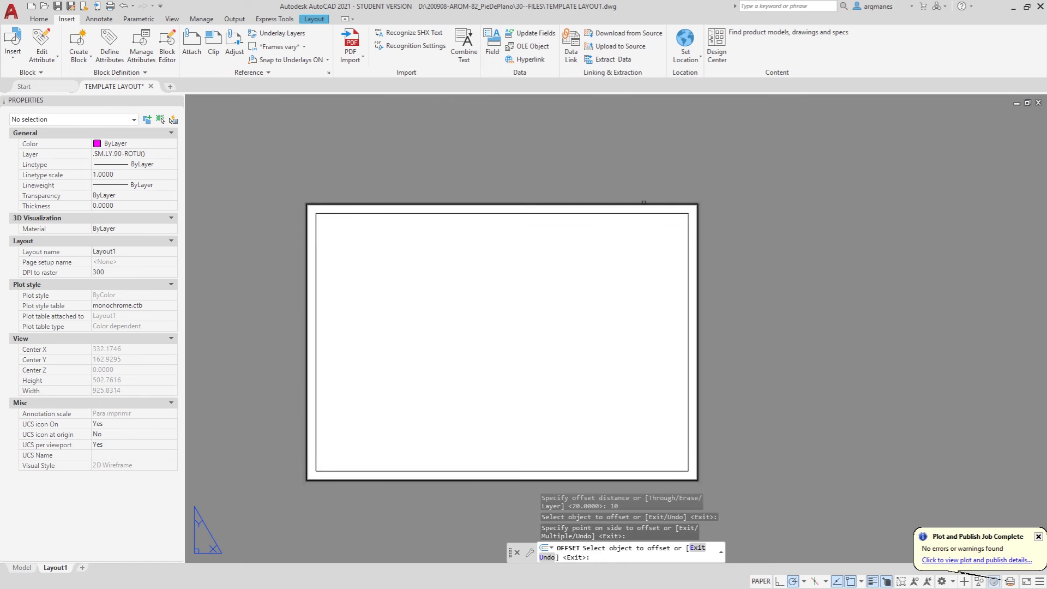
key(Escape)
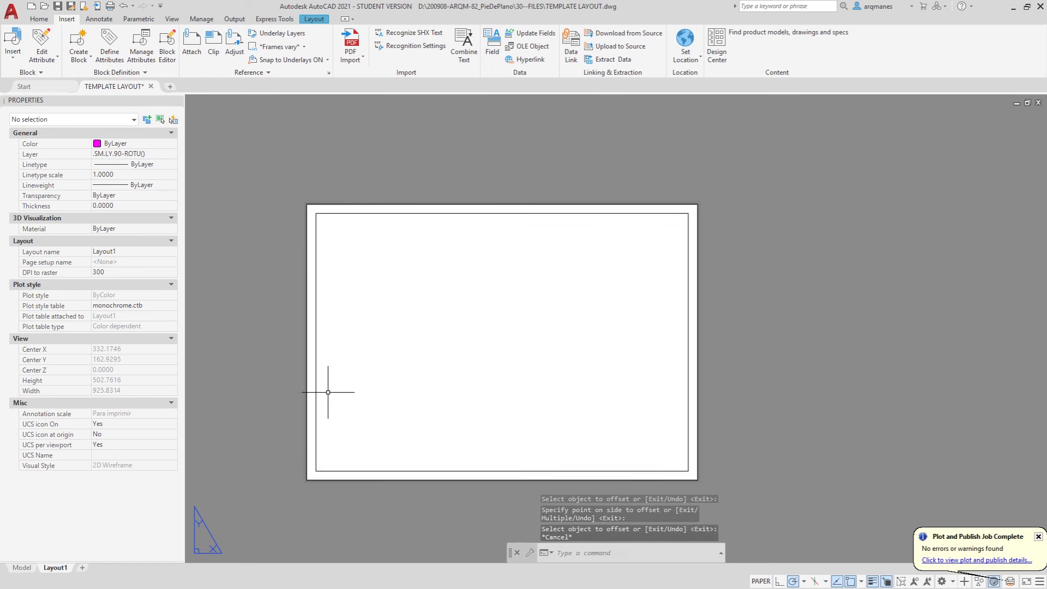
Stretch the border's left edge 15 units to the right
text(s)
key(Return)
click(377, 527)
click(320, 205)
key(Return)
click(310, 168)
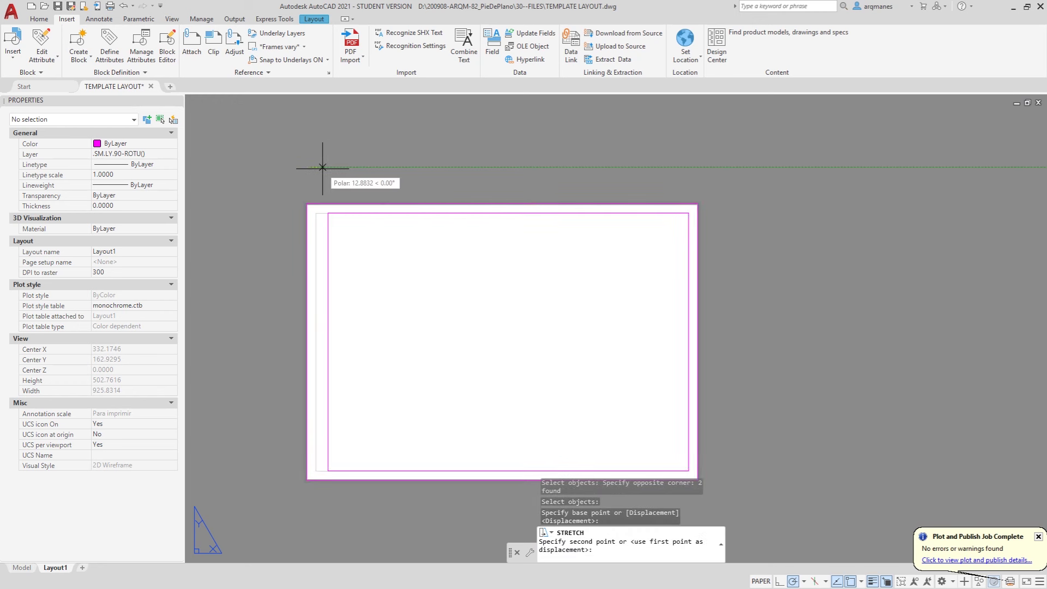
text(15)
key(Return)
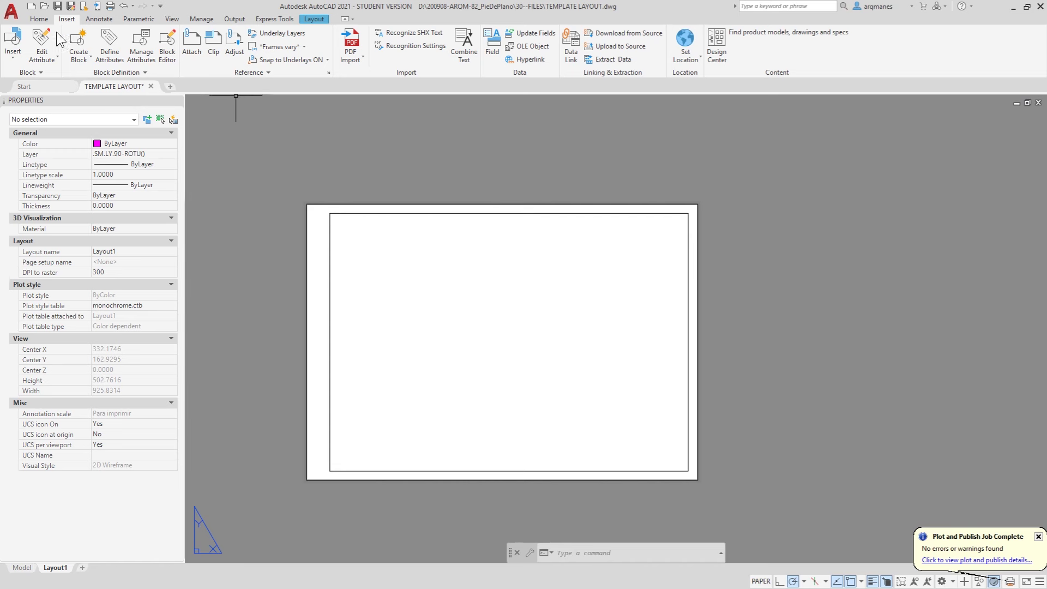
click(13, 41)
Insert the Rotulo arqmanes title block at the sheet's lower-left corner
click(33, 103)
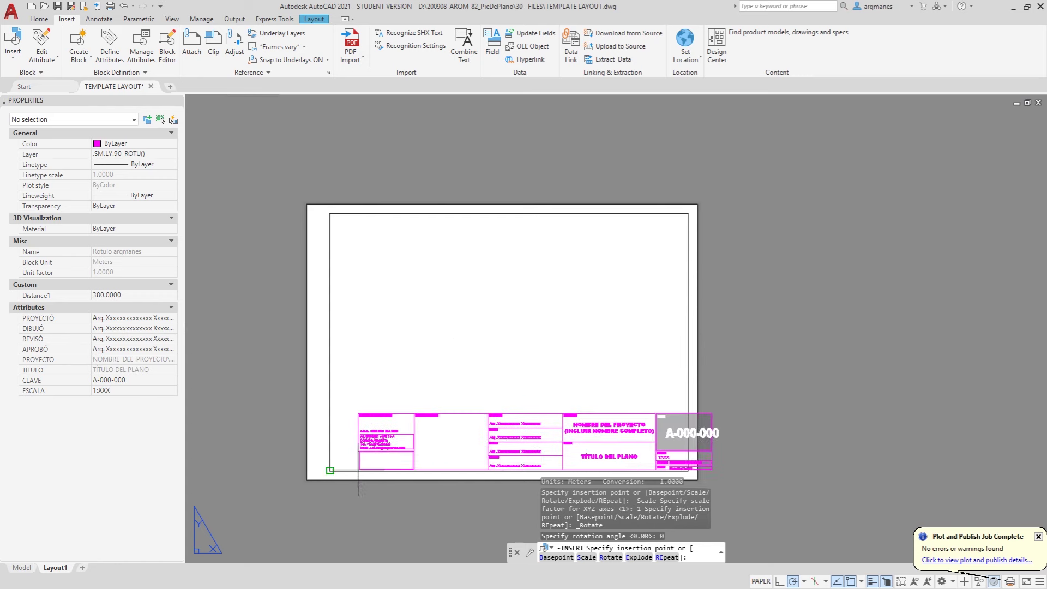
click(330, 470)
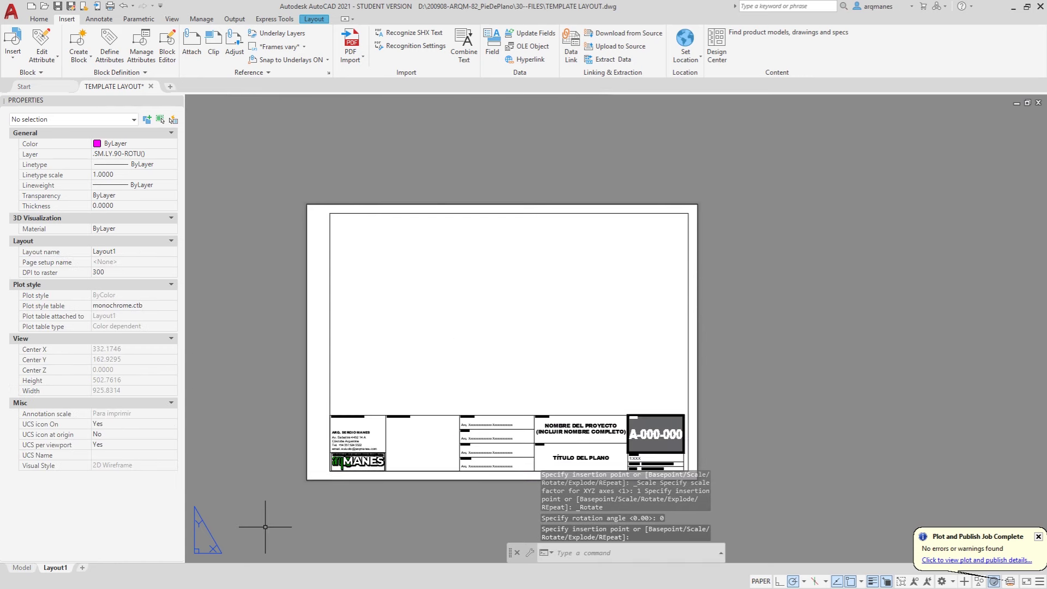
middle_drag(542, 419, 541, 244)
scroll(682, 266, up, 4)
Grip-move the title block's base point onto the inner border's lower corner
drag(678, 227, 620, 281)
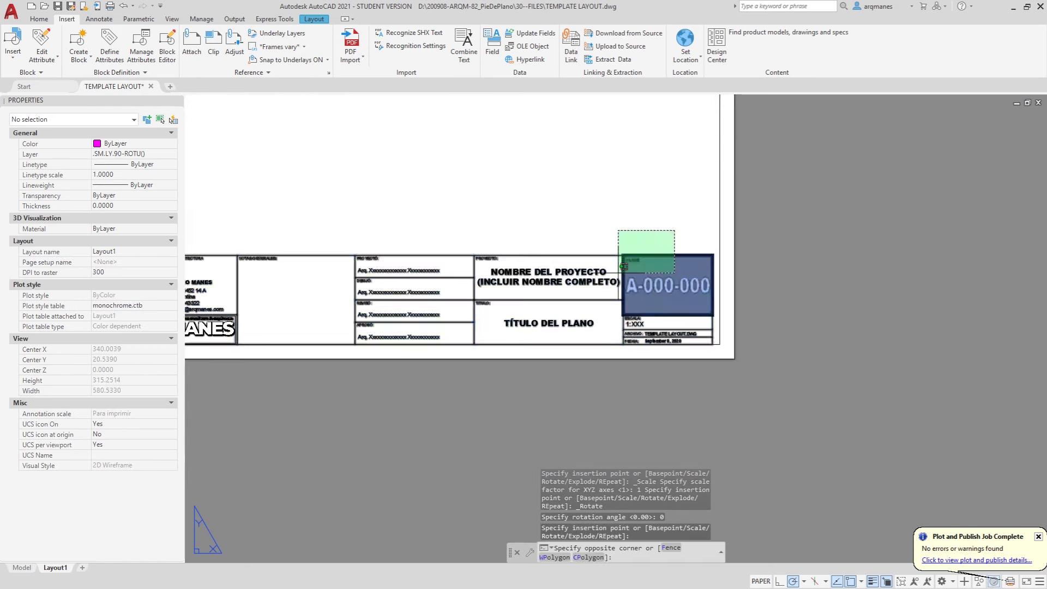
scroll(764, 345, up, 2)
click(633, 342)
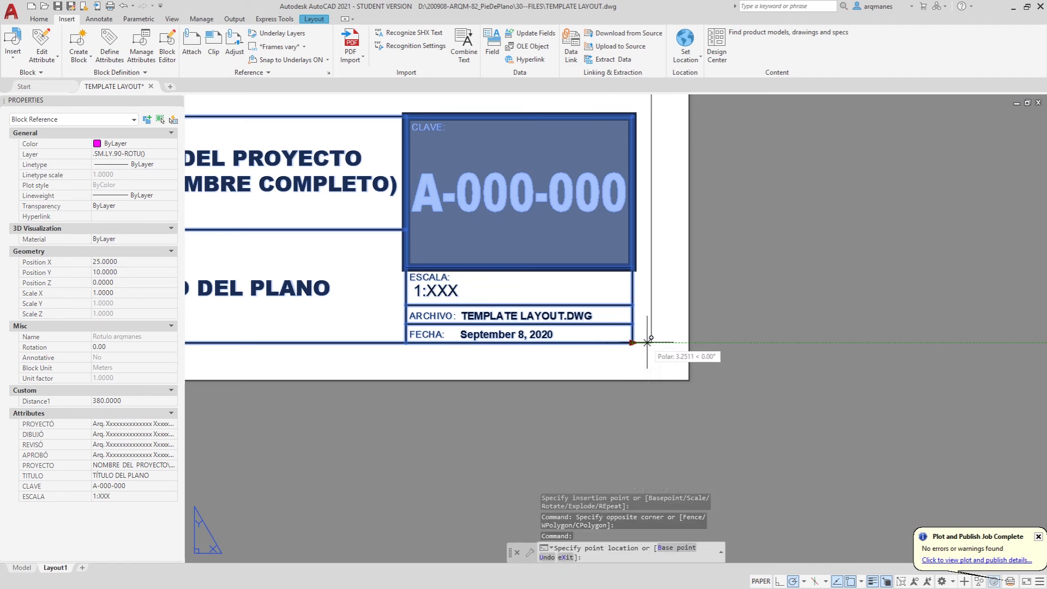
click(651, 343)
scroll(678, 397, down, 2)
scroll(678, 403, down, 4)
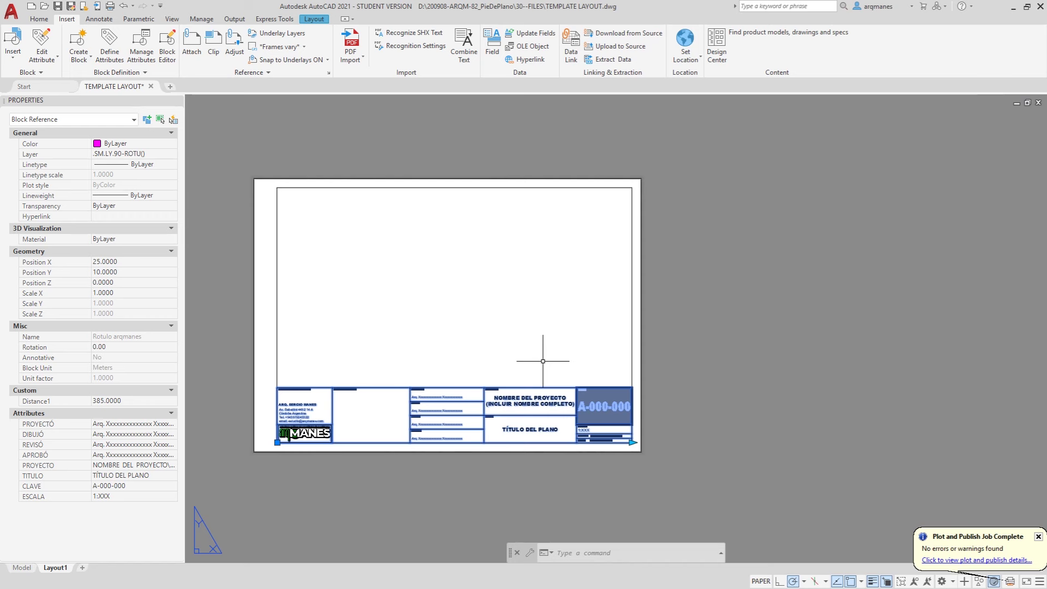
key(Escape)
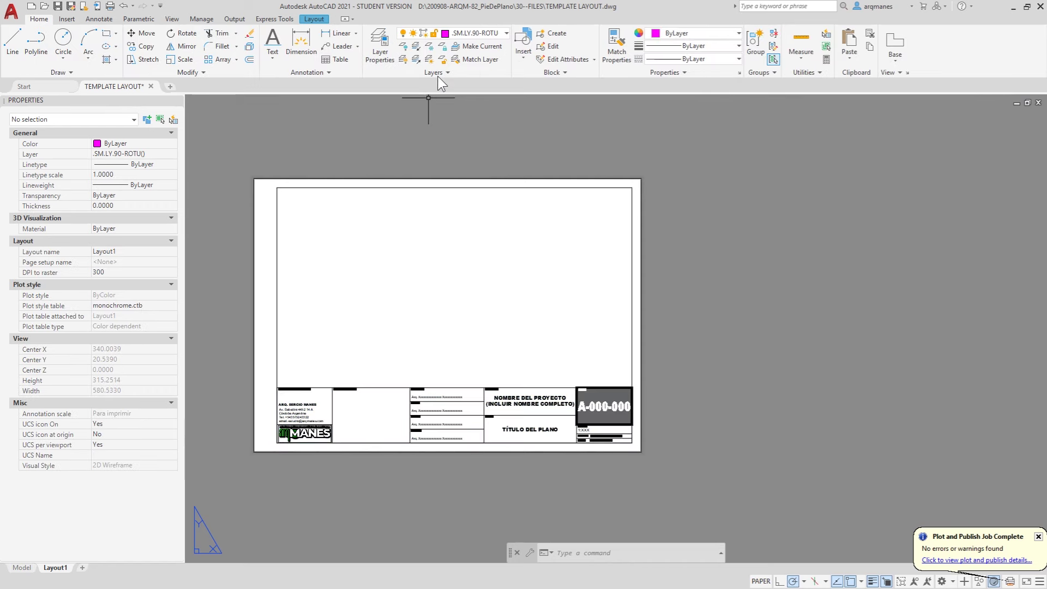
Make .SM.LY.80-VPORT current and draw a rectangular viewport filling the frame above the title block
click(466, 34)
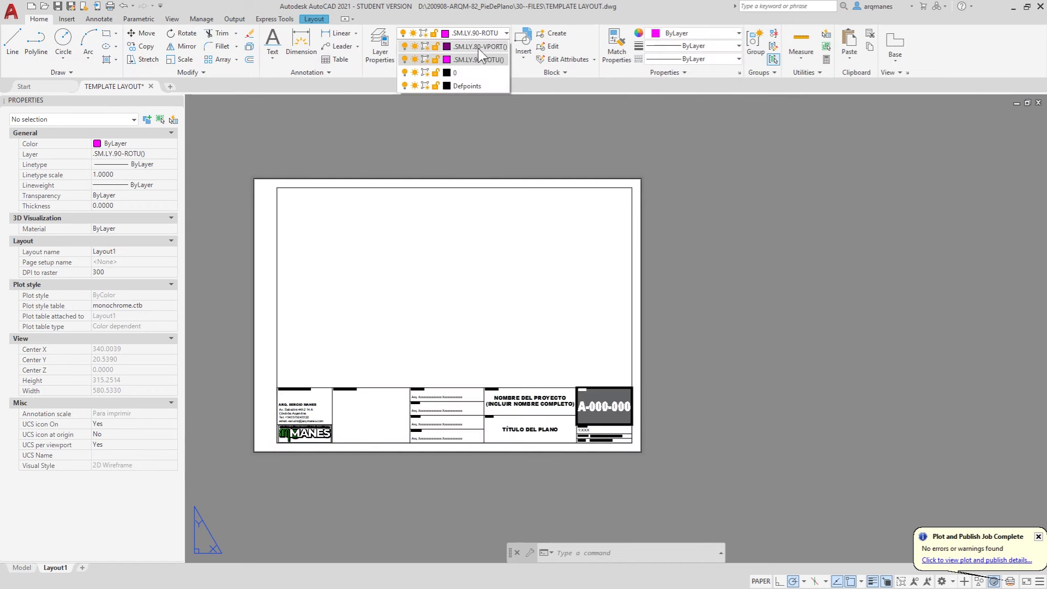
click(478, 47)
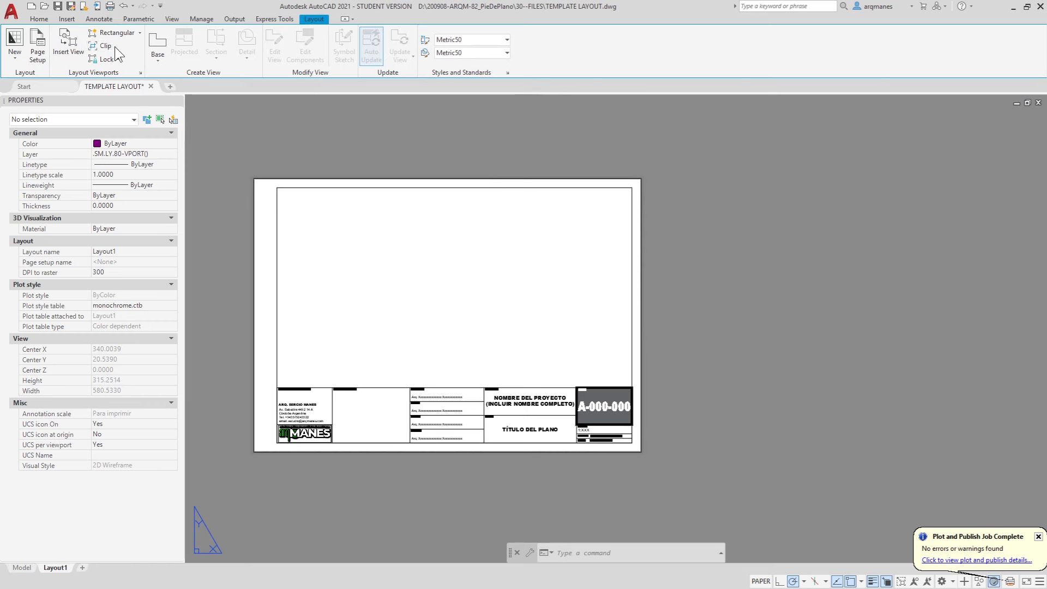
click(107, 35)
click(277, 188)
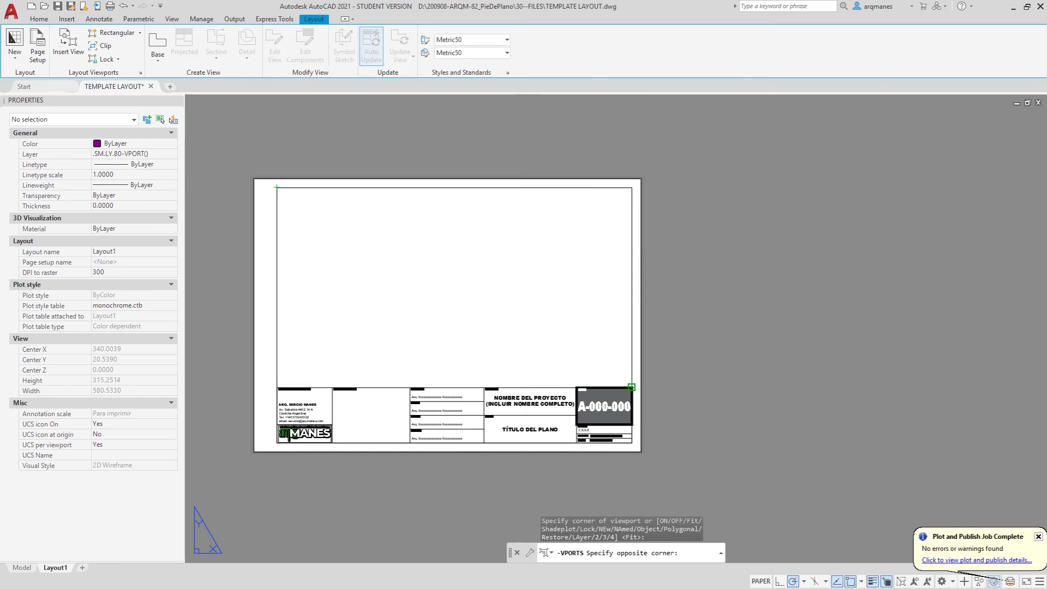
click(631, 388)
click(355, 240)
double_click(367, 267)
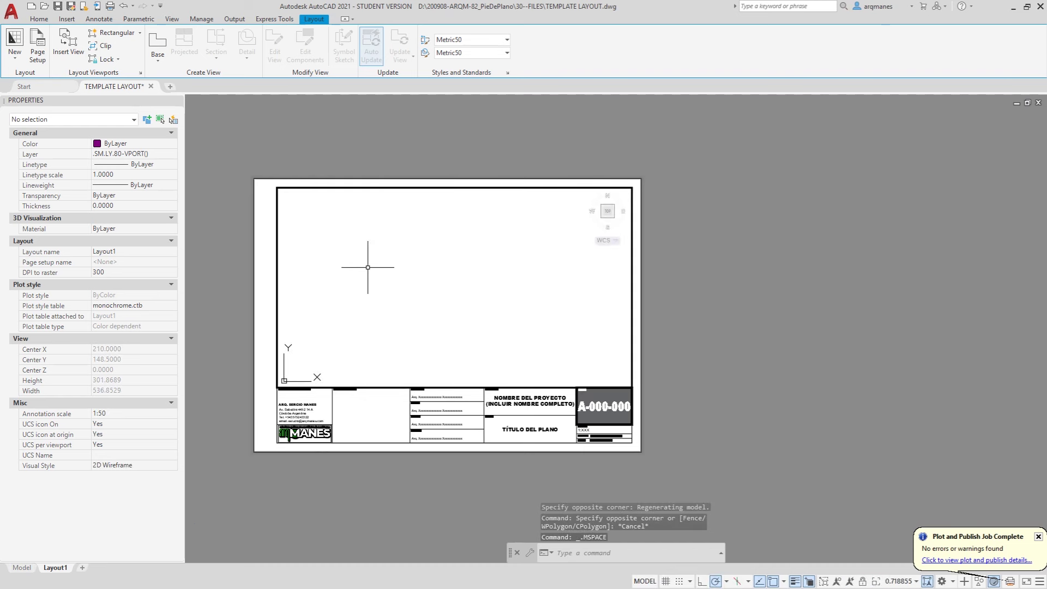
double_click(693, 287)
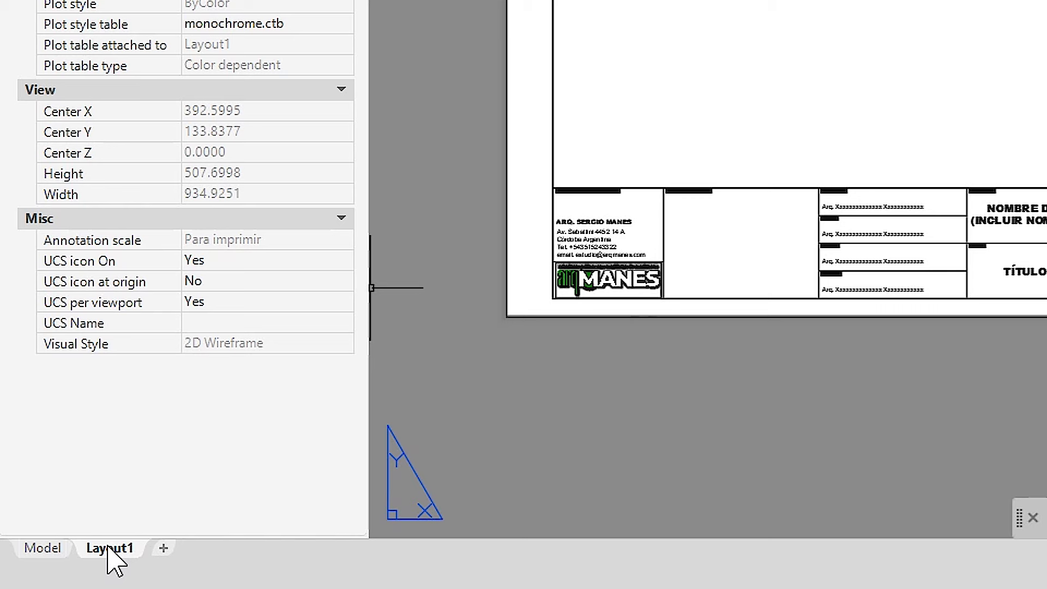
Create a copy of Layout1 using Move or Copy with Create a copy checked
right_click(109, 550)
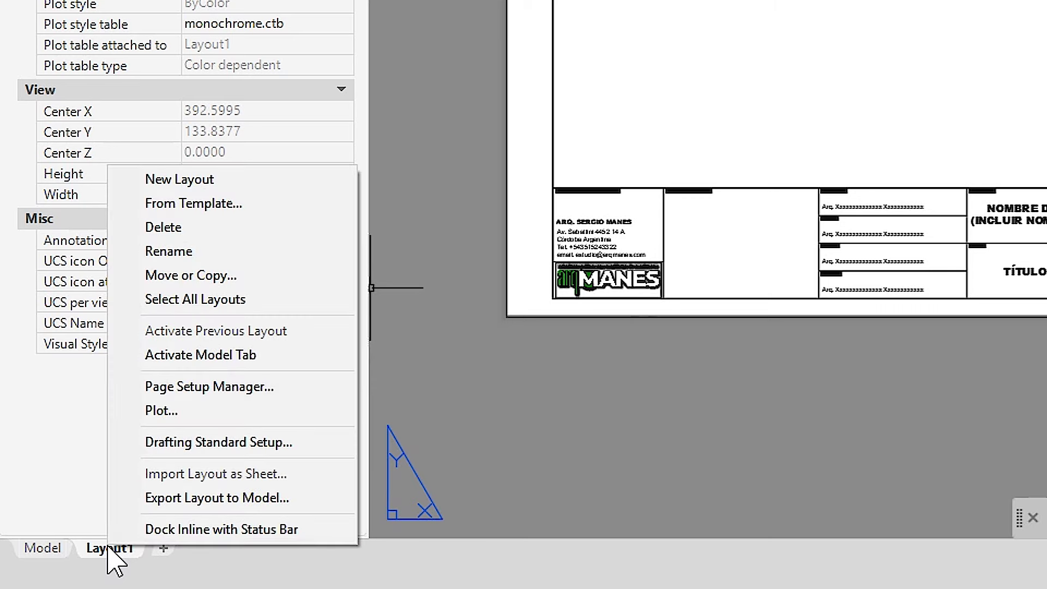
click(199, 277)
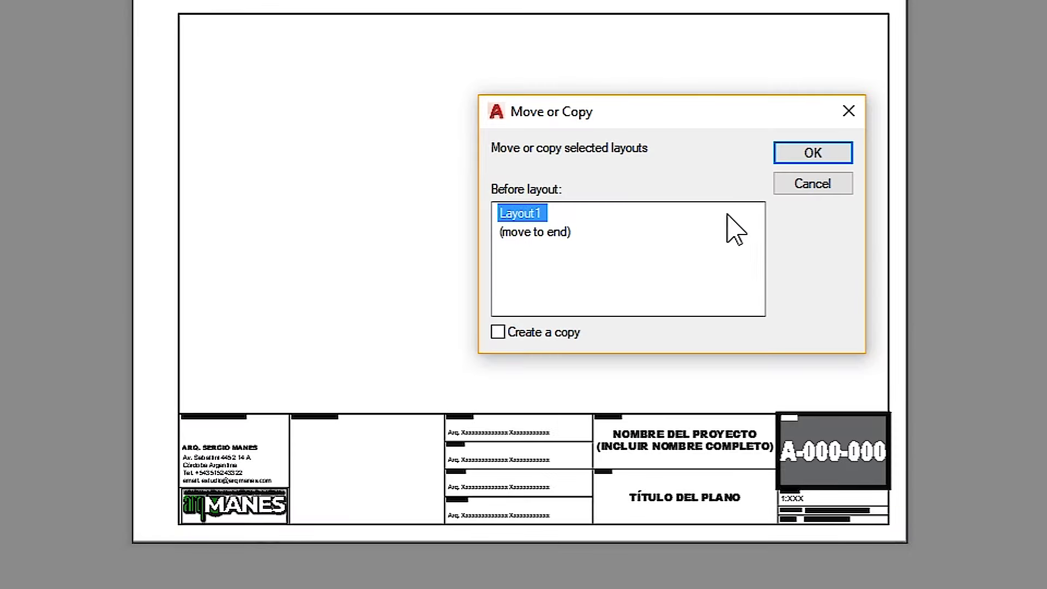
click(514, 333)
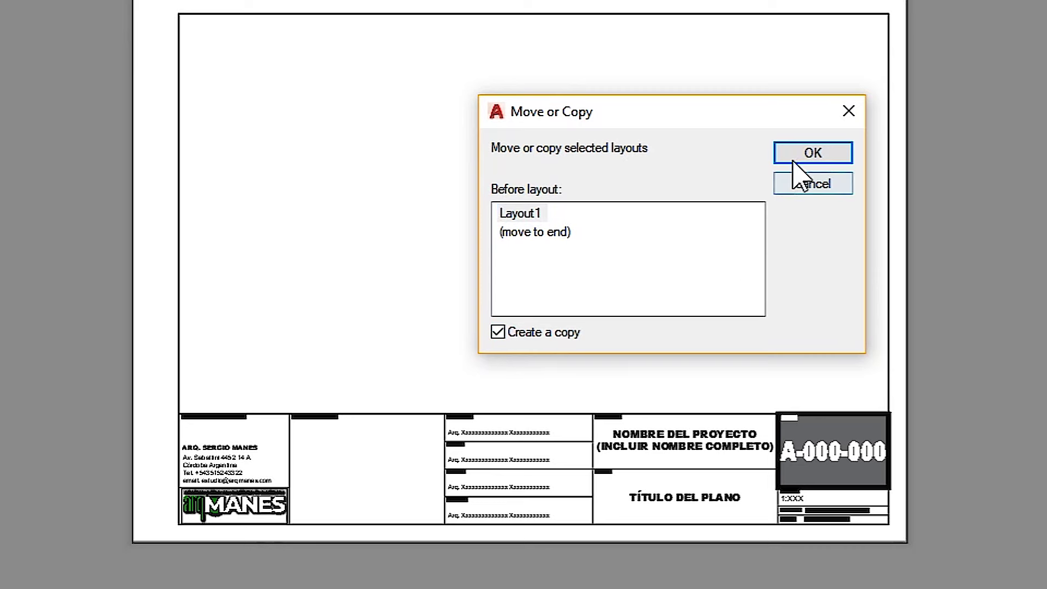
click(809, 155)
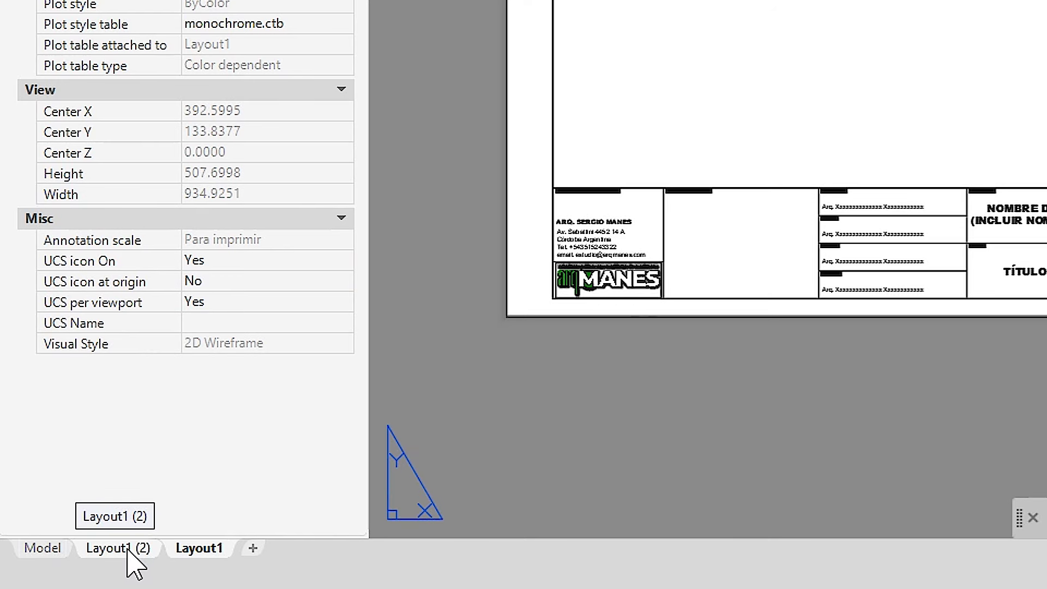
click(128, 550)
click(200, 550)
Rename Layout1 to A3H and the copied layout to A2V
right_click(201, 550)
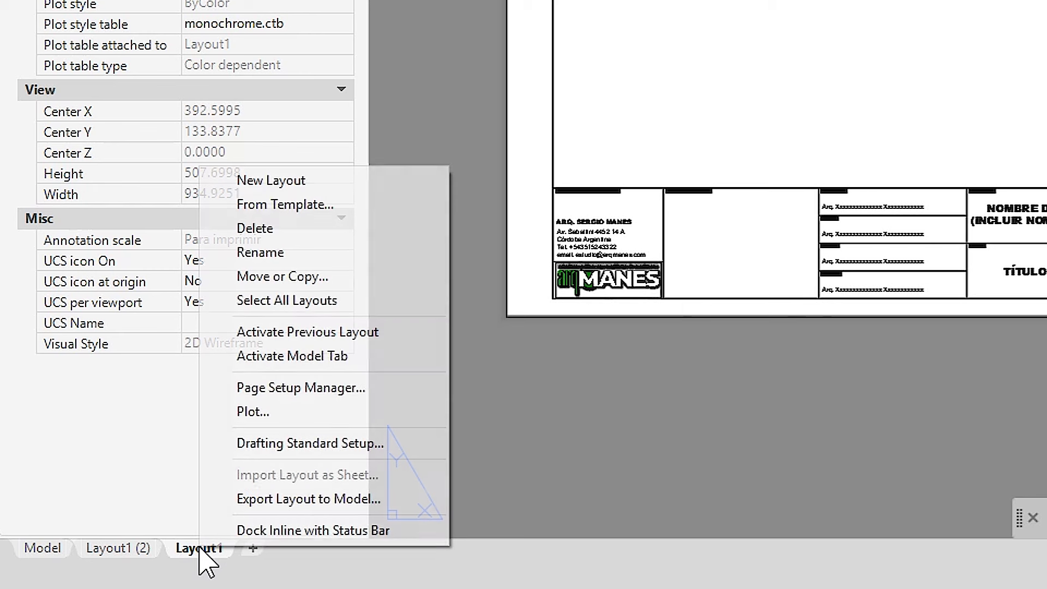
click(261, 253)
text(A3H)
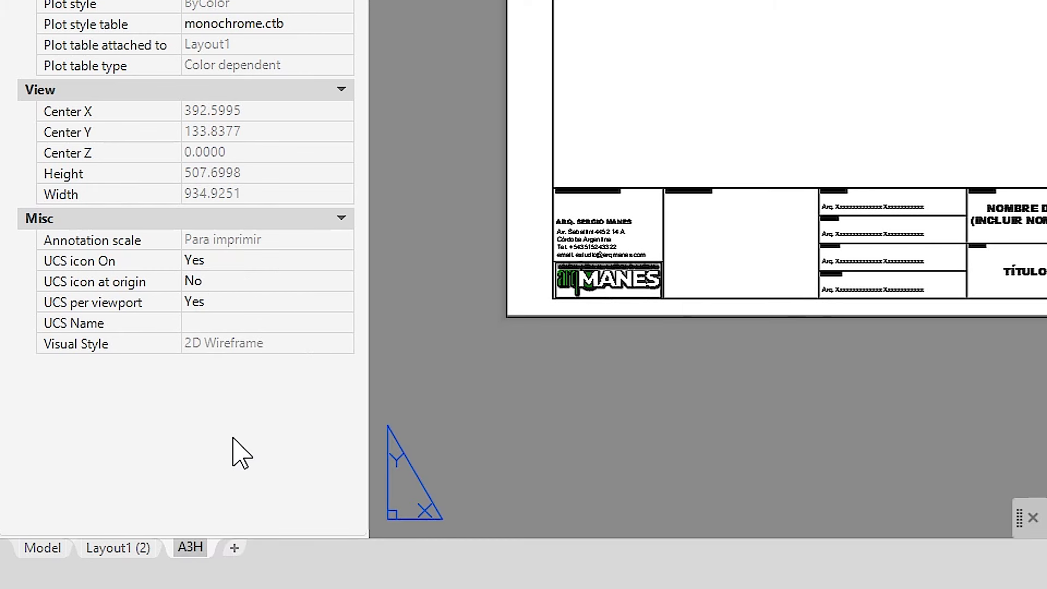
click(108, 551)
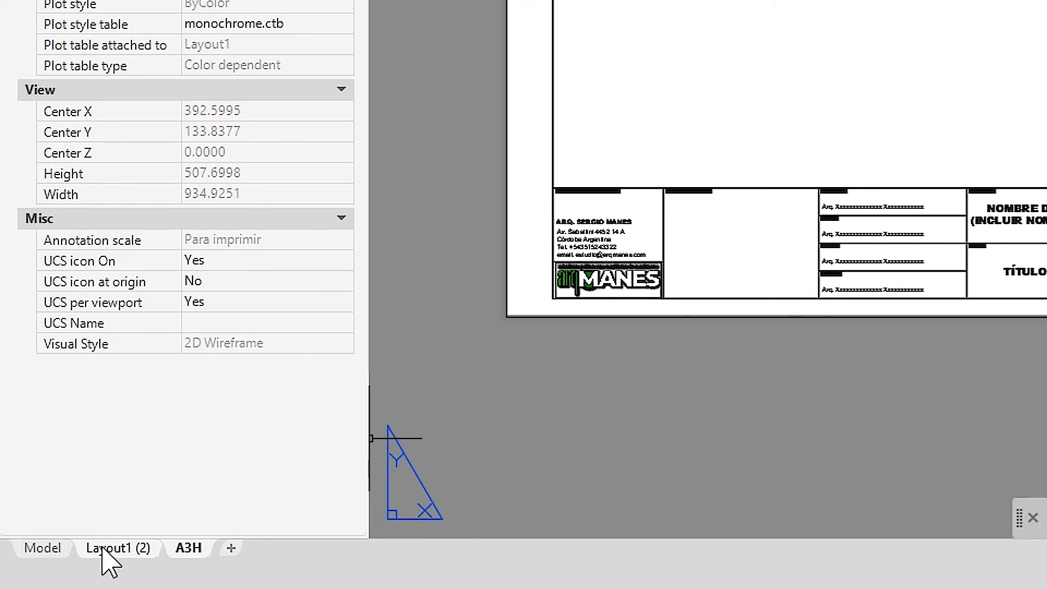
double_click(105, 548)
text(A2)
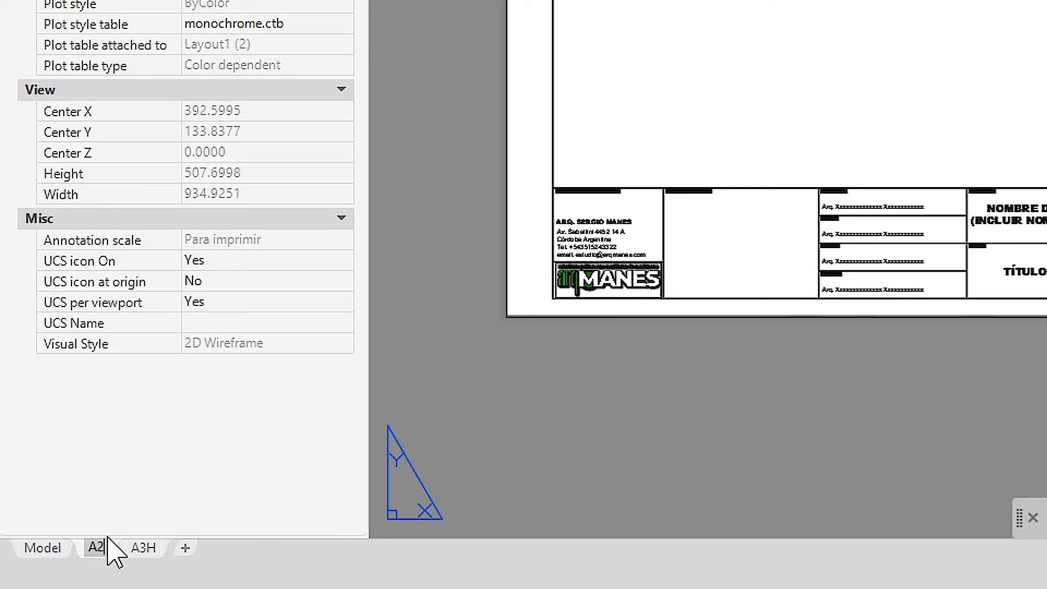
text(V)
click(554, 414)
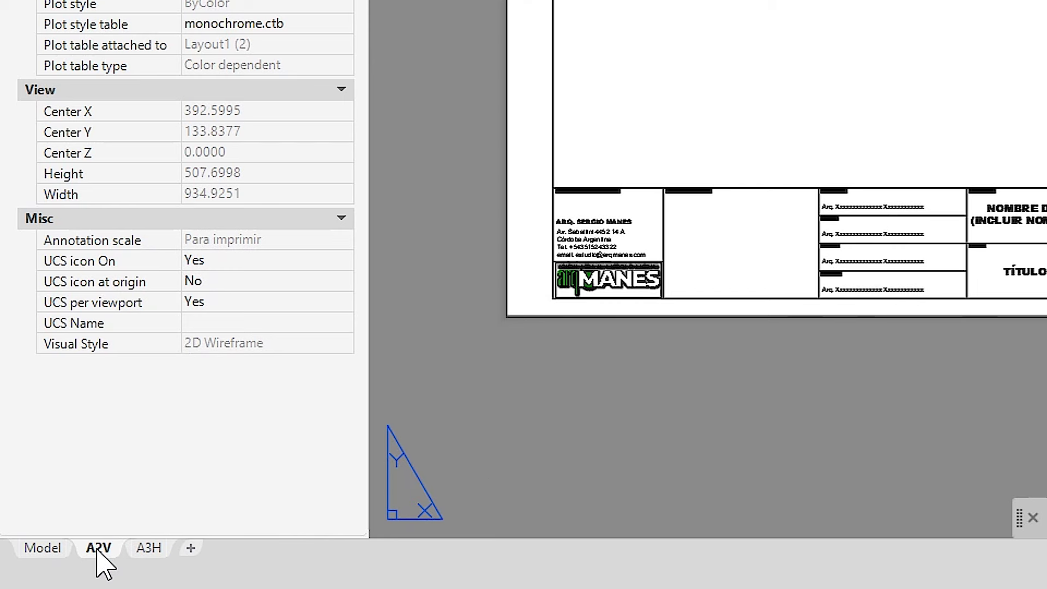
Change the A2V page setup's paper size to ISO full bleed A2 (420.00 x 594.00 MM)
right_click(91, 552)
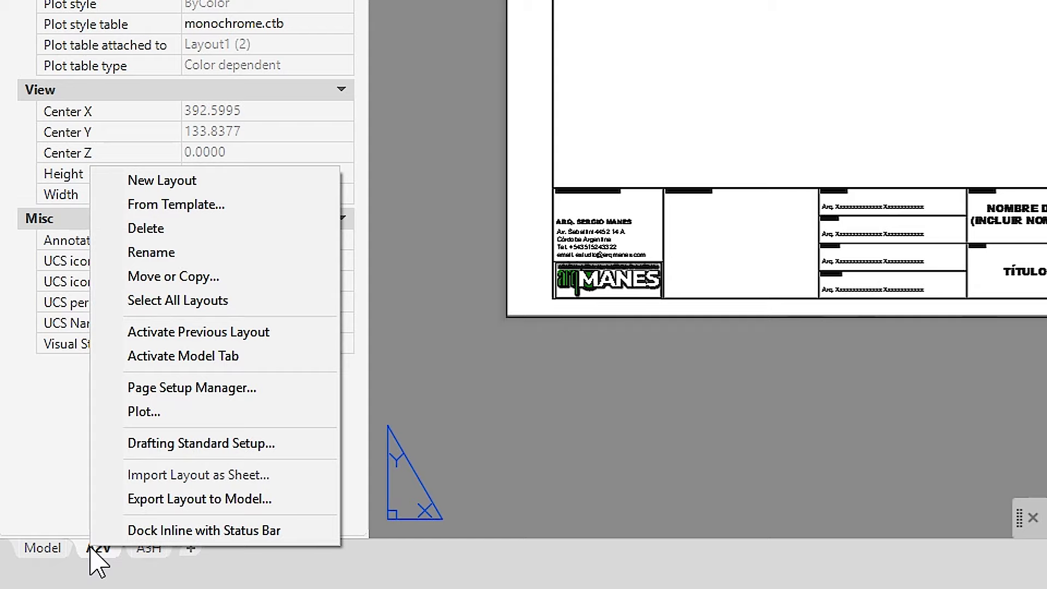
click(199, 388)
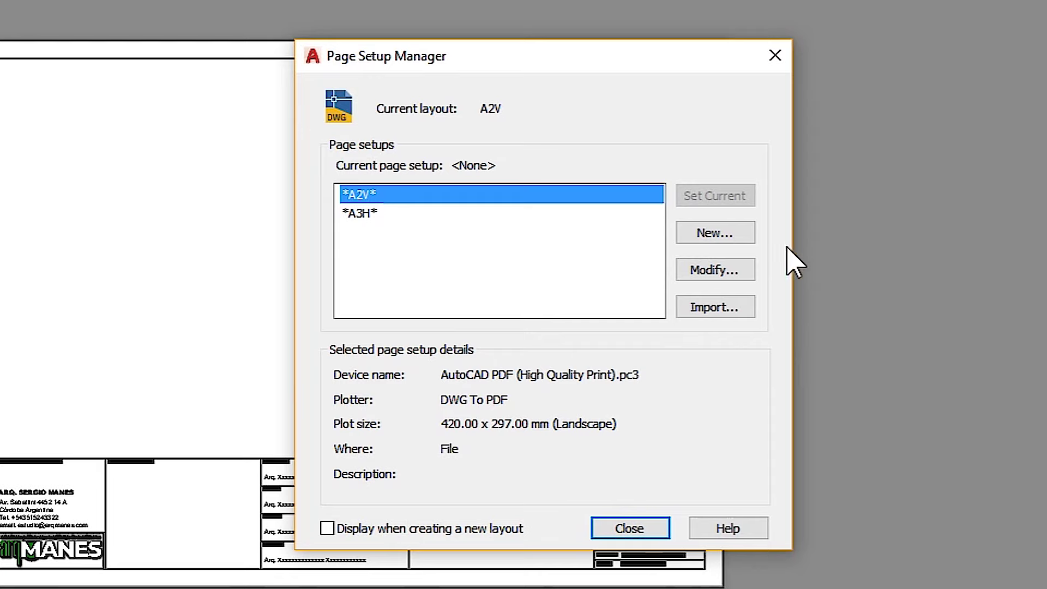
click(713, 270)
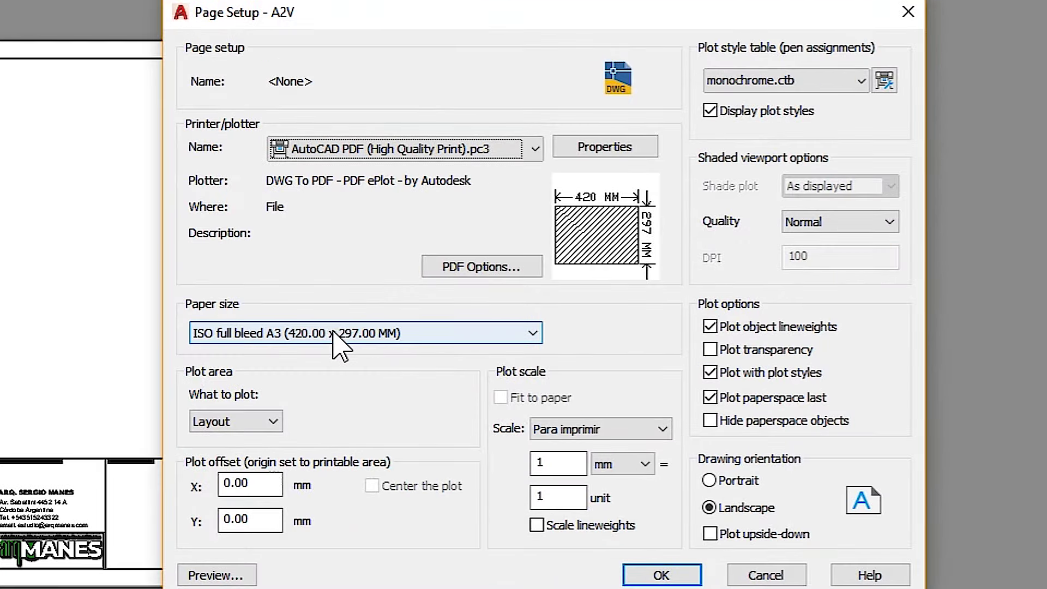
click(344, 334)
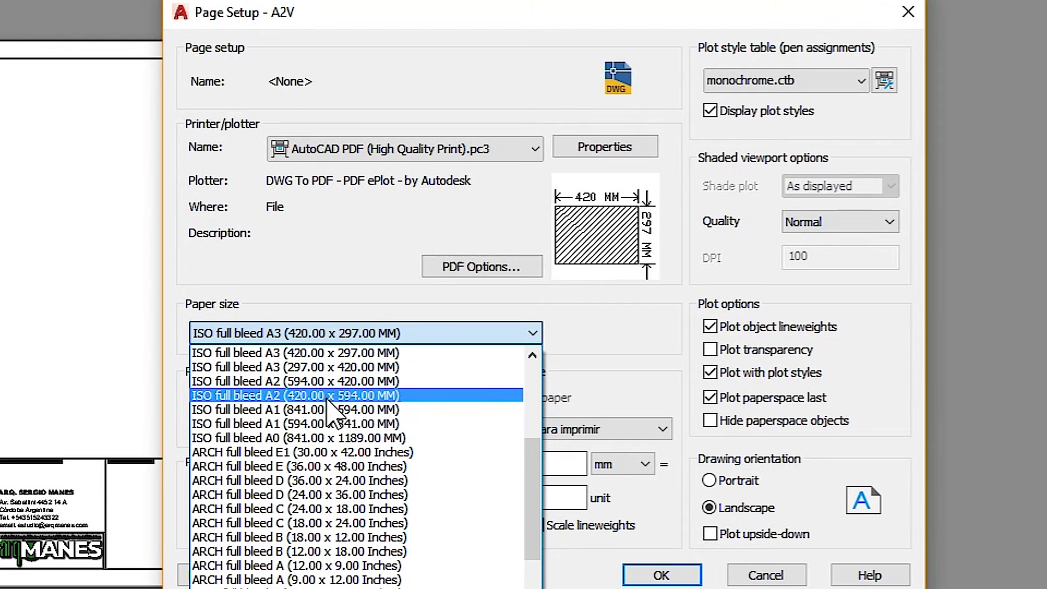
click(328, 396)
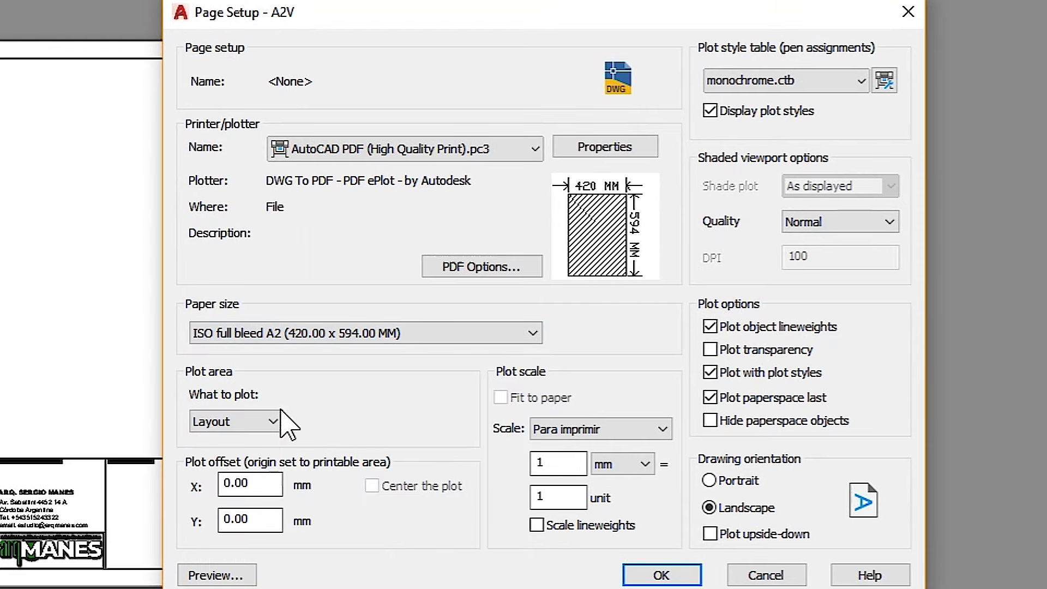
click(661, 574)
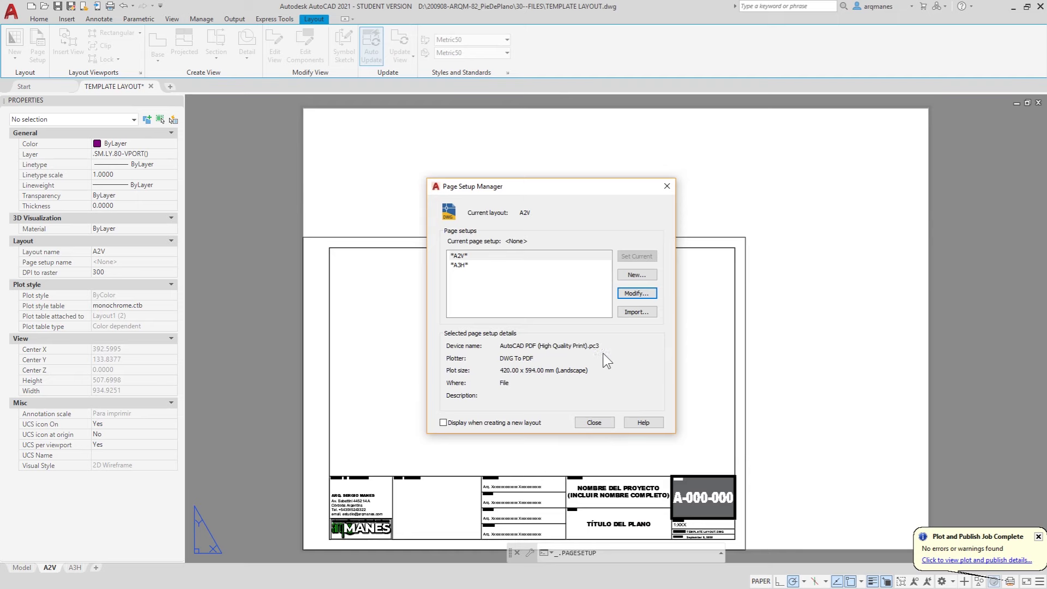
Draw a 594 by 420 sheet rectangle from the old sheet's lower-left corner
click(596, 423)
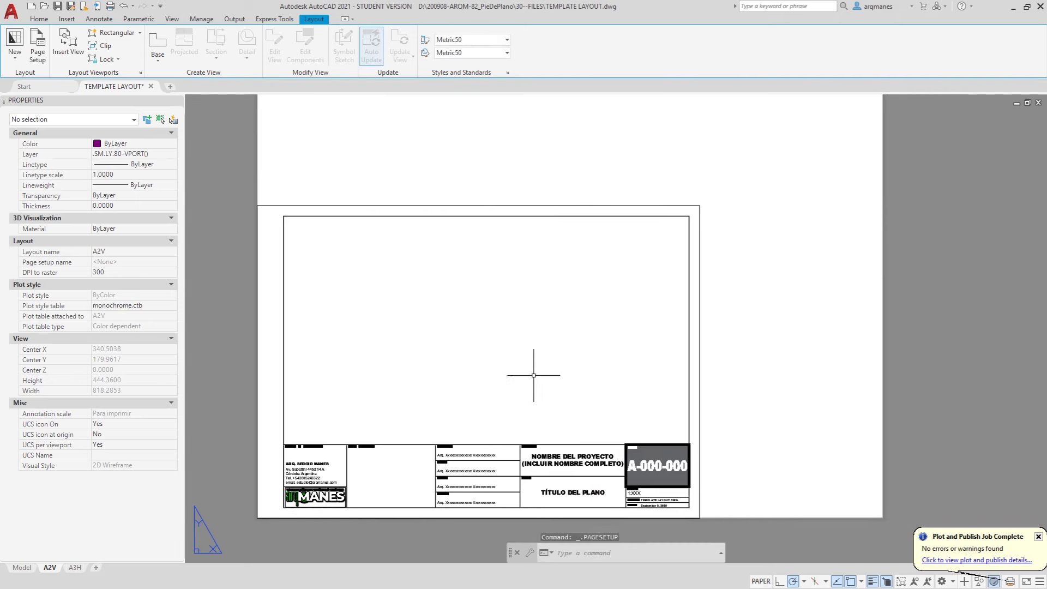
scroll(498, 395, down, 2)
key(Escape)
key(Escape)
key(Escape)
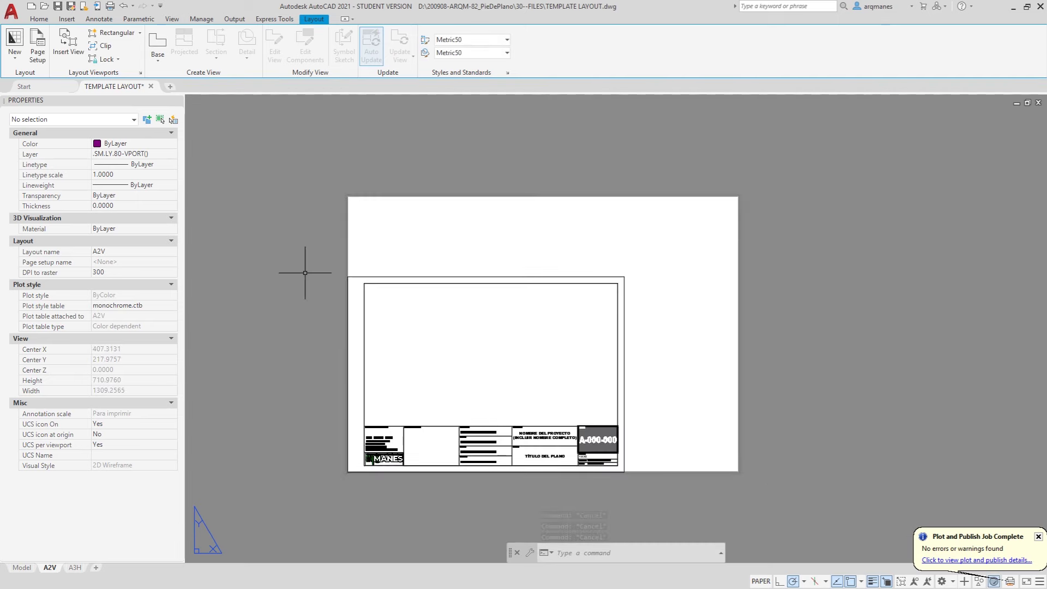
text(REC)
key(Return)
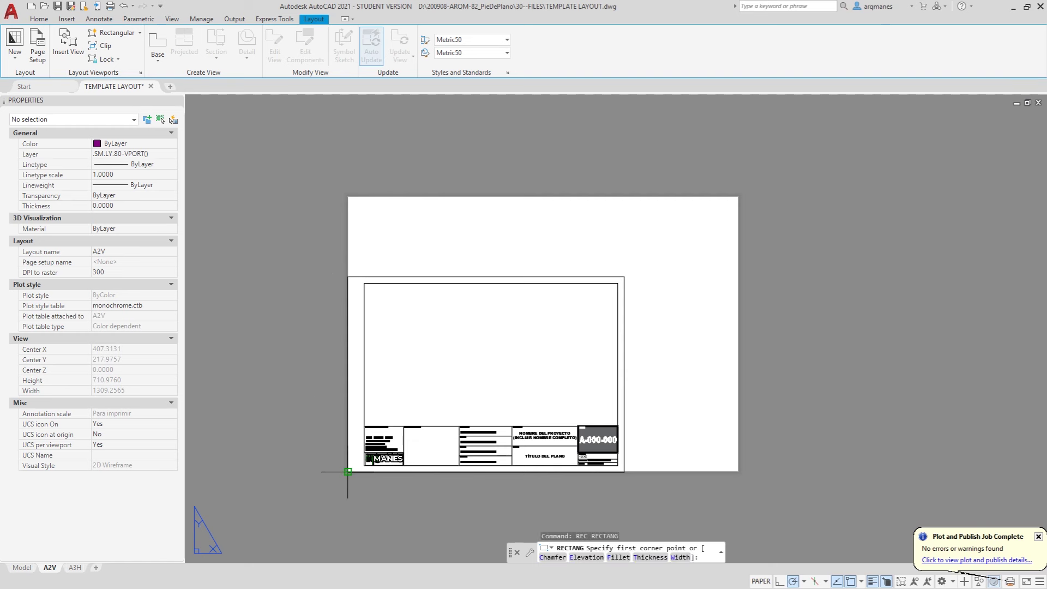
click(347, 472)
text(@594,420)
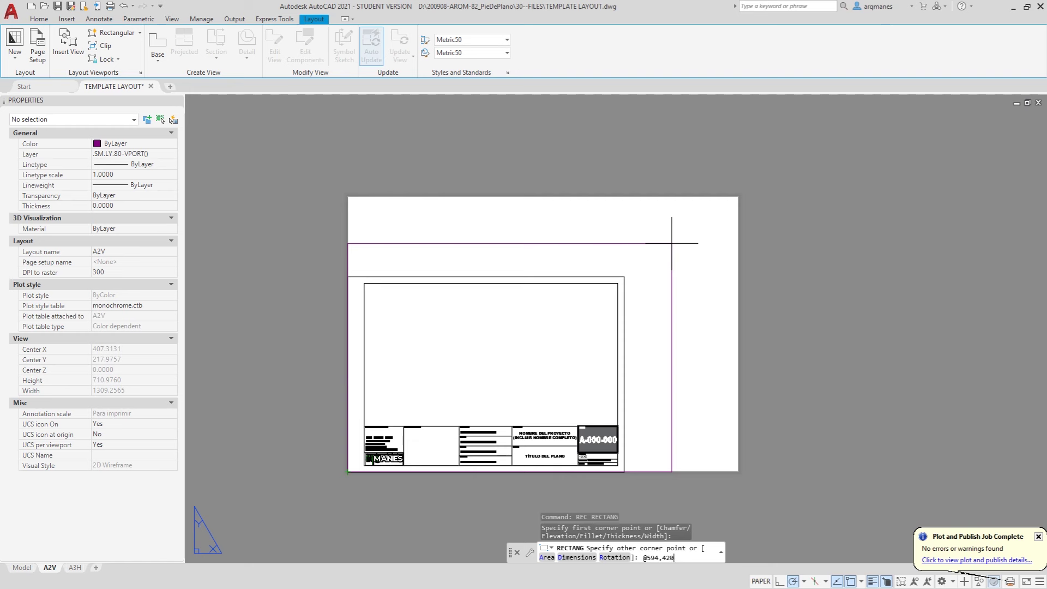
key(Return)
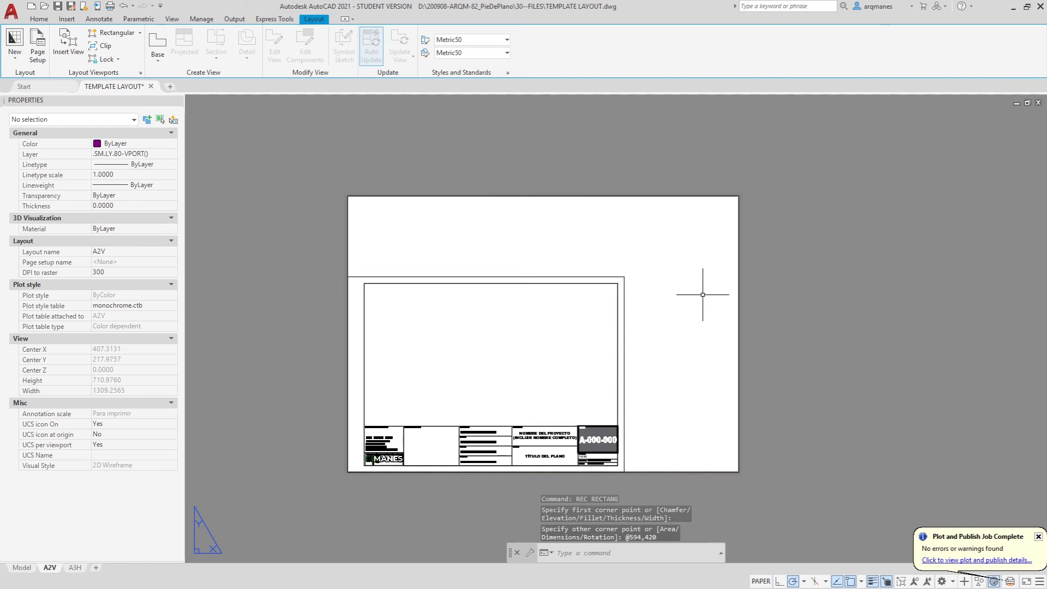
middle_drag(637, 397, 589, 371)
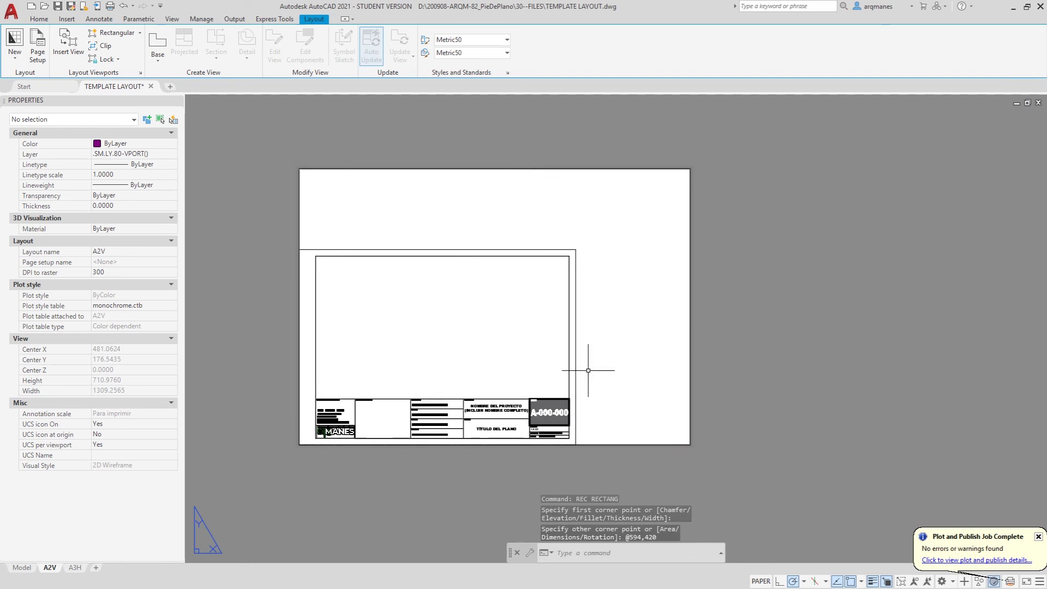
click(691, 176)
key(Escape)
key(Escape)
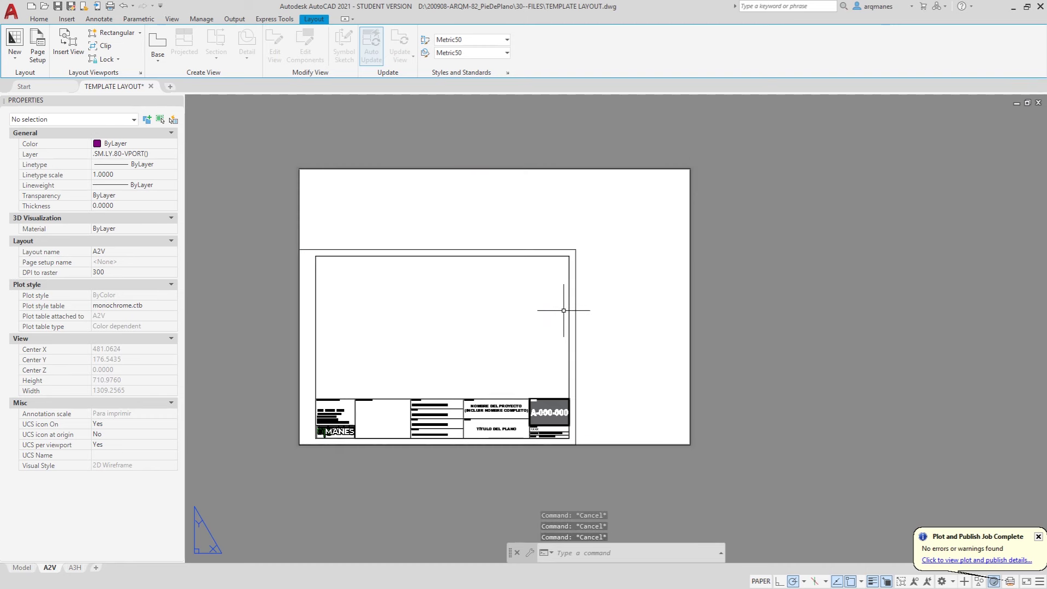
Stretch the frame's right side out to the new sheet's right edge
text(s)
key(Return)
click(623, 480)
click(533, 229)
key(Return)
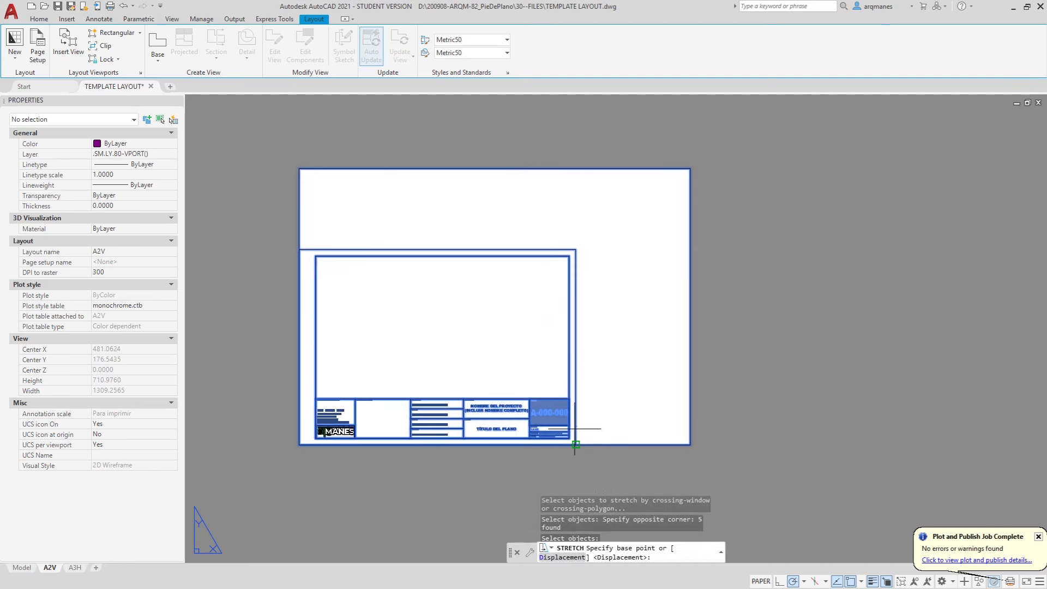
click(575, 445)
click(678, 444)
Stretch the frame's top edge up to the new sheet's top edge
key(Return)
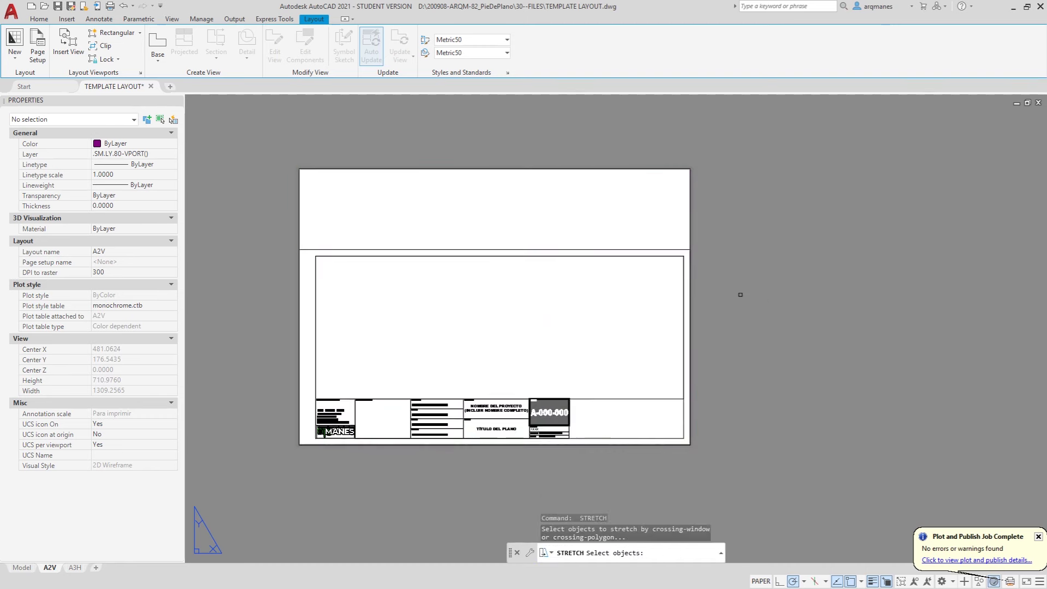
click(742, 294)
click(312, 253)
key(Return)
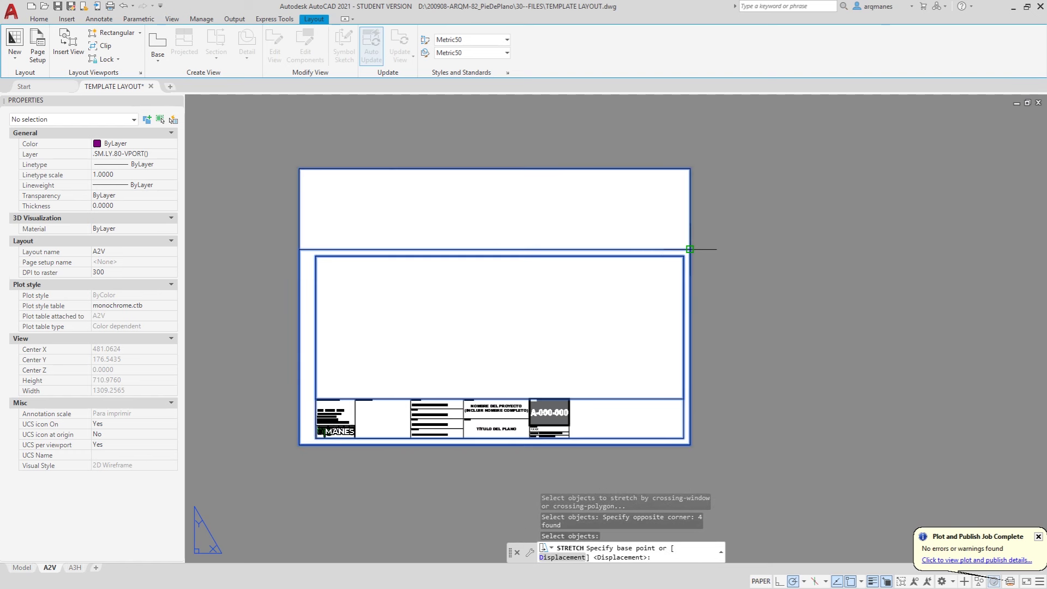
click(690, 250)
click(688, 170)
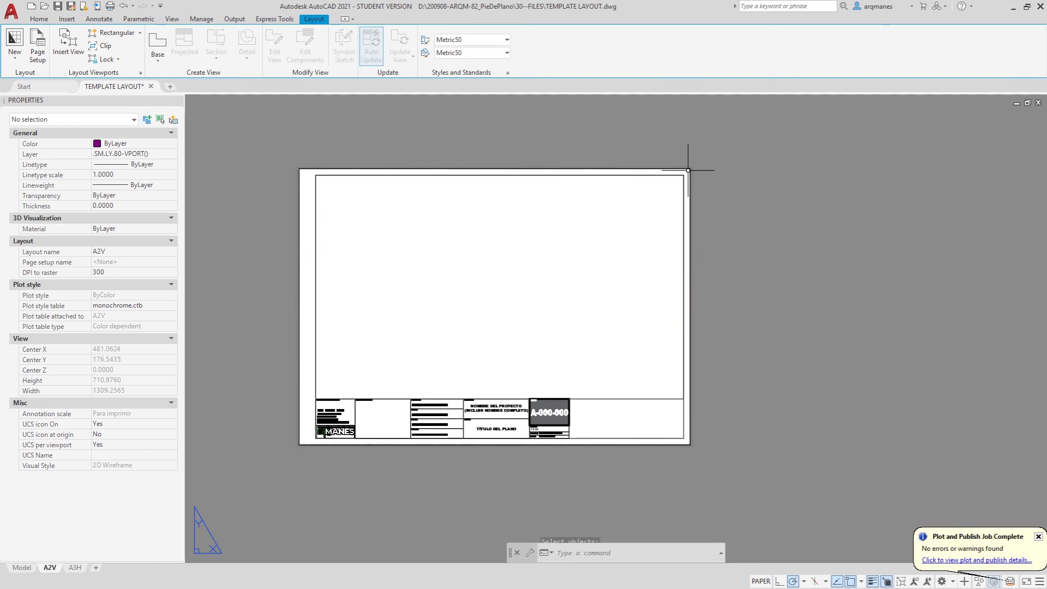
key(Escape)
double_click(428, 264)
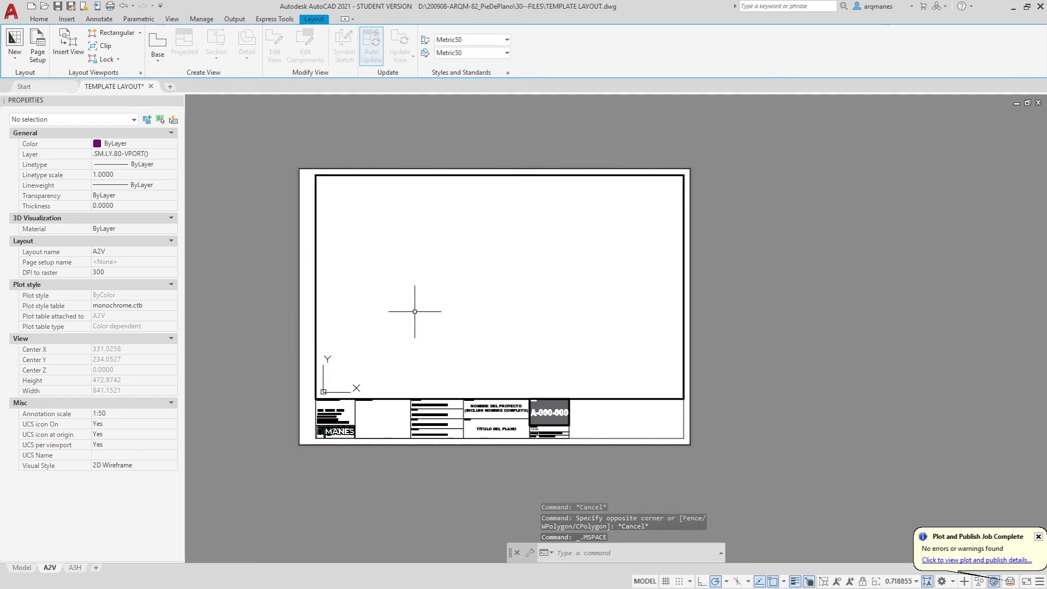
Stretch the title block's right grip out to the border's right edge
double_click(567, 461)
click(567, 425)
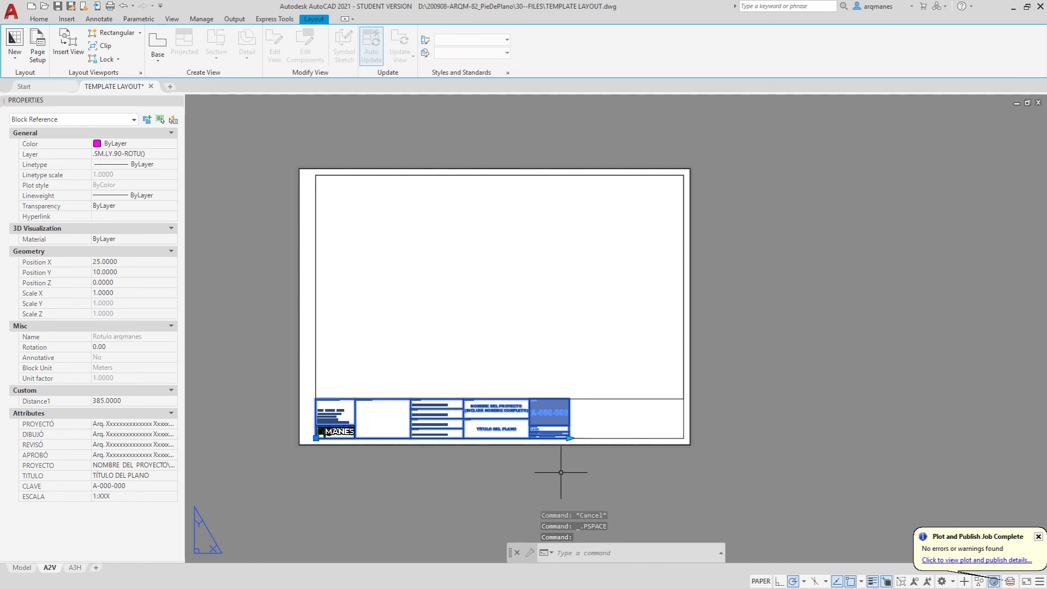
click(570, 438)
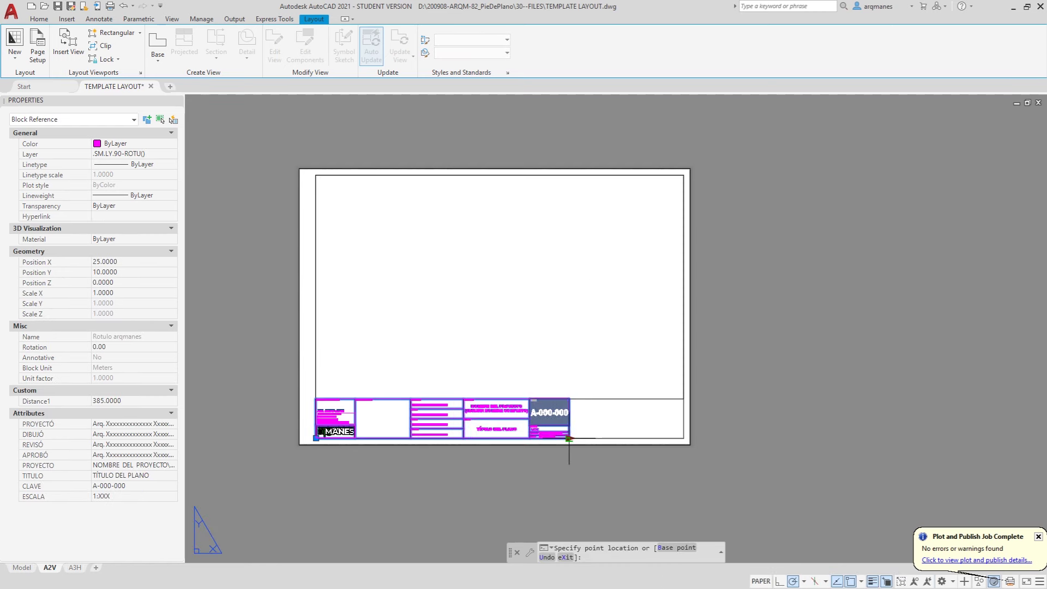
click(684, 438)
key(Escape)
key(Escape)
key(Escape)
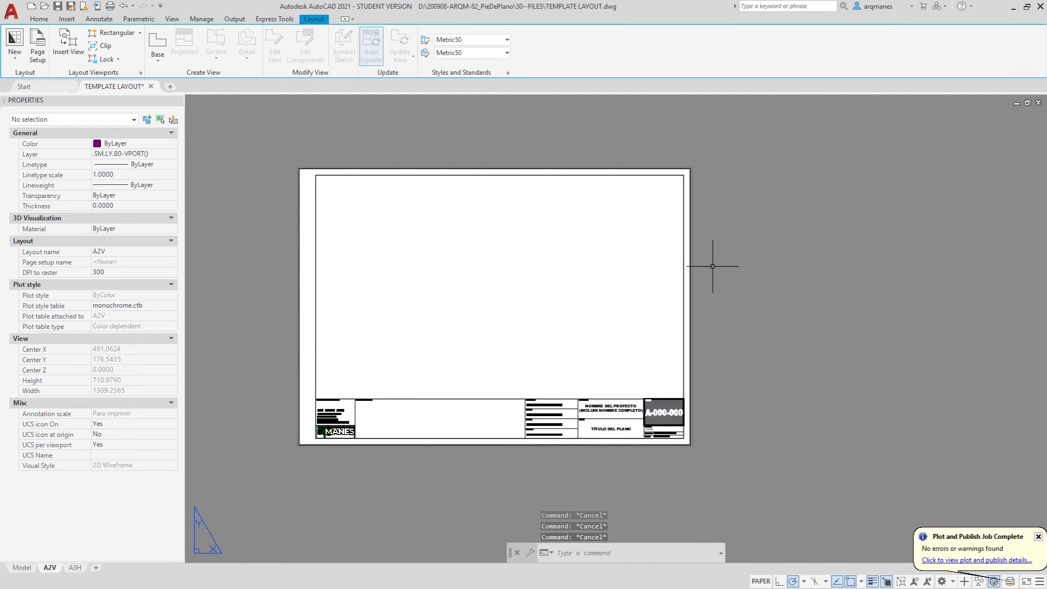
Erase the duplicate of the two overlapping sheet-border outlines
click(690, 210)
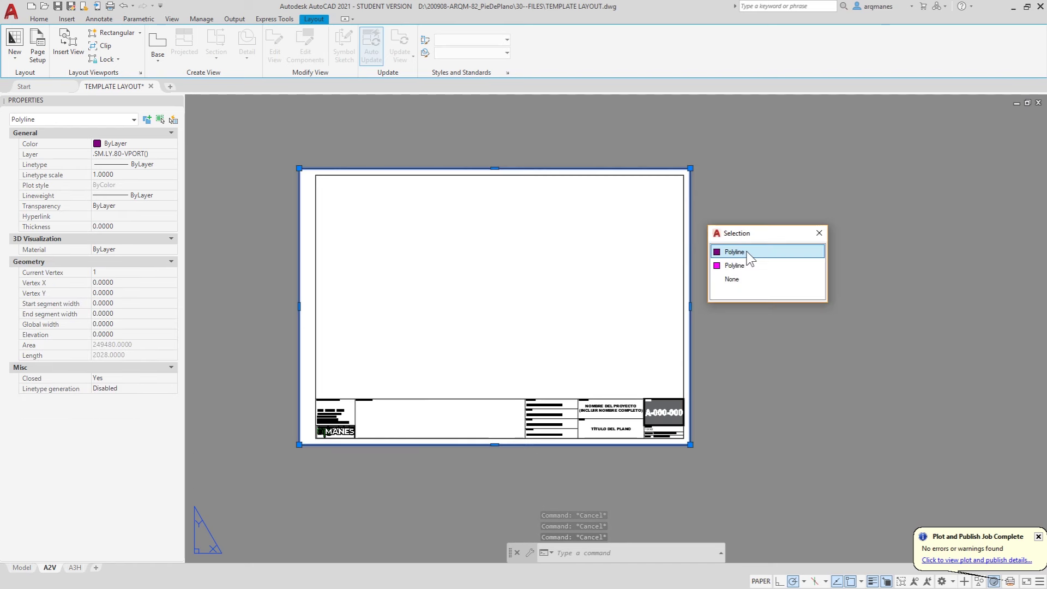
click(747, 252)
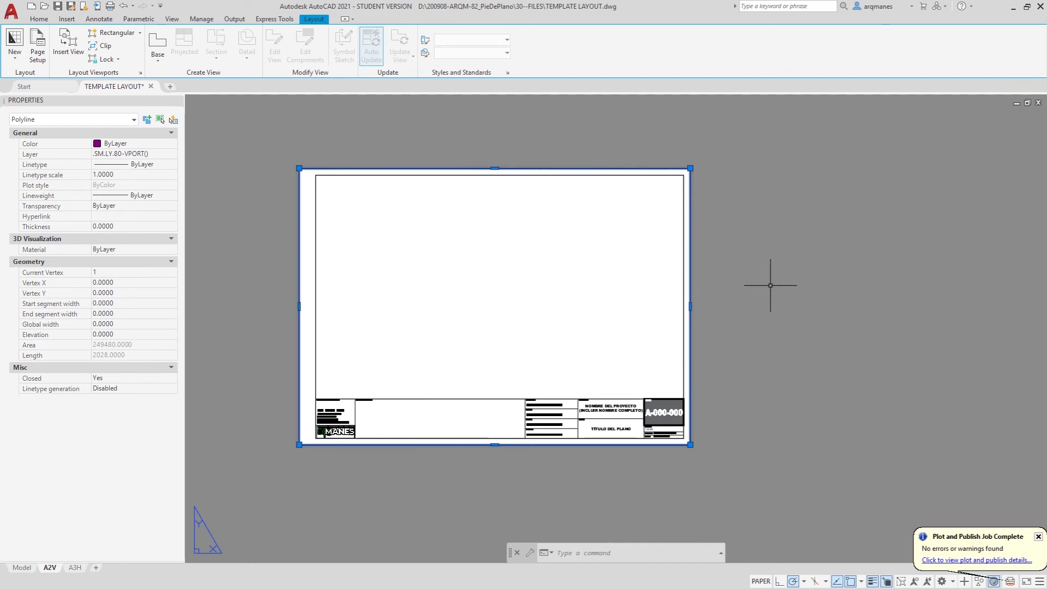
key(Delete)
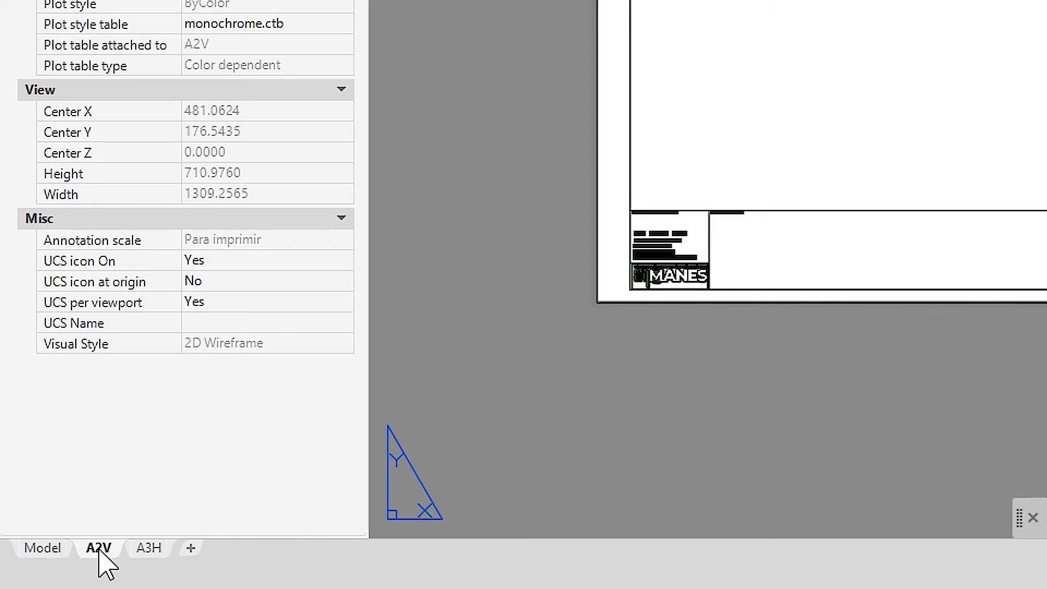
Rename the A2V layout to A2H
right_click(105, 551)
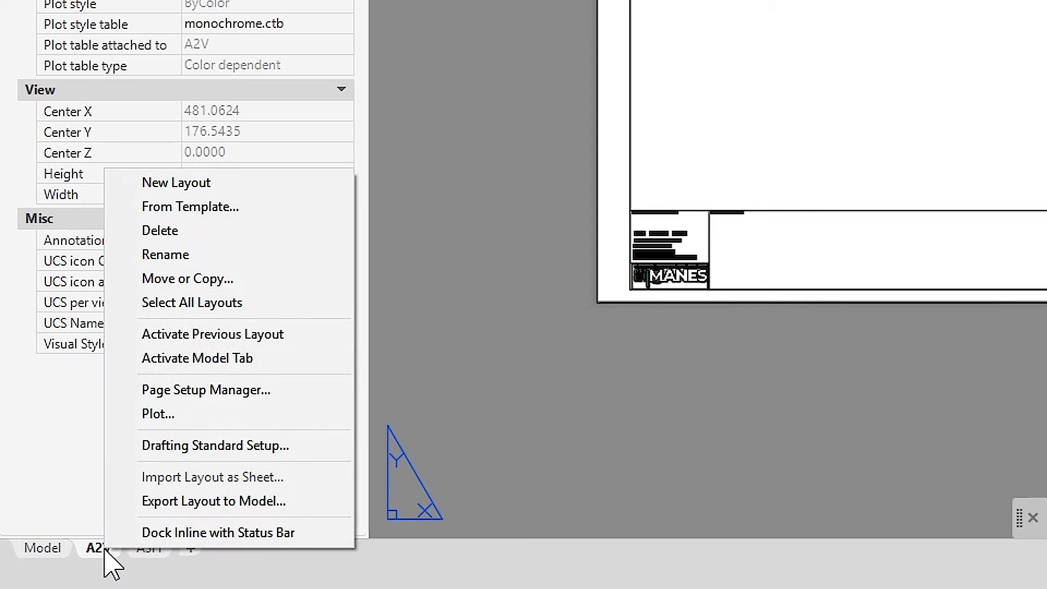
click(155, 264)
text(A2H)
key(Return)
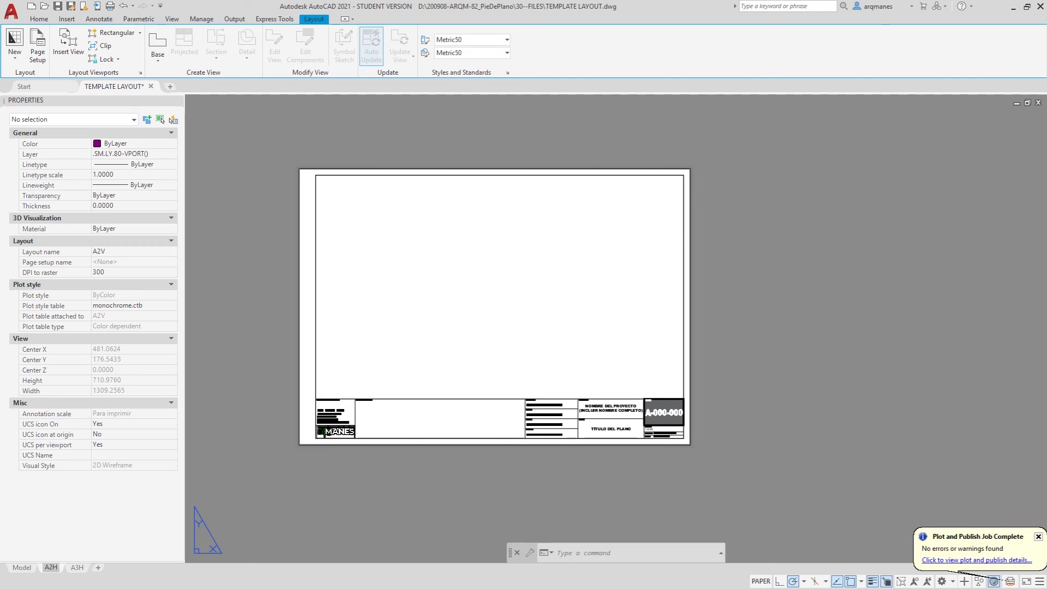
click(286, 507)
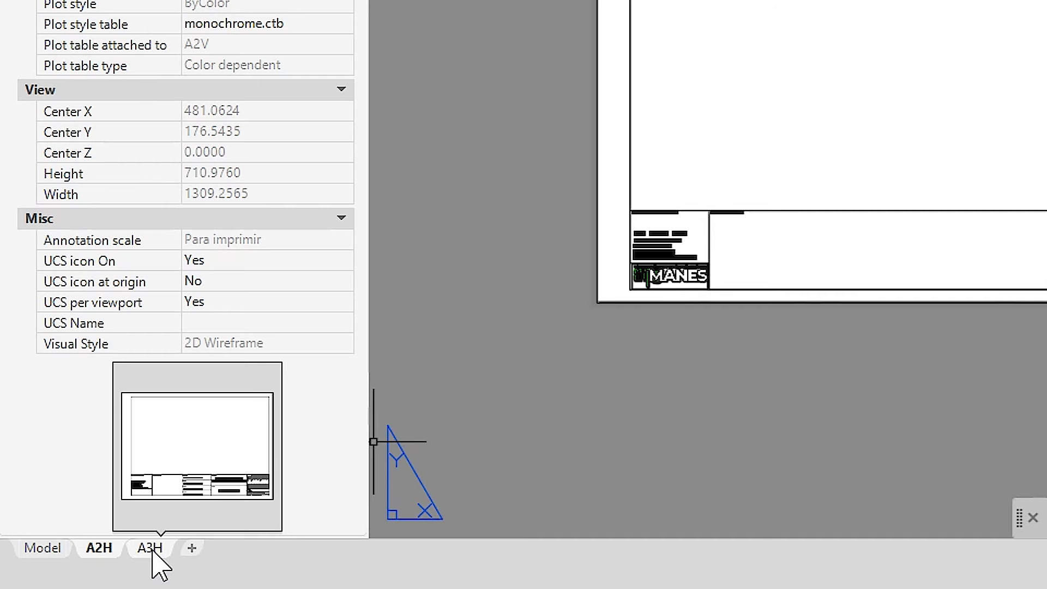
Create a copy of the A3H layout with Move or Copy
click(76, 569)
right_click(154, 554)
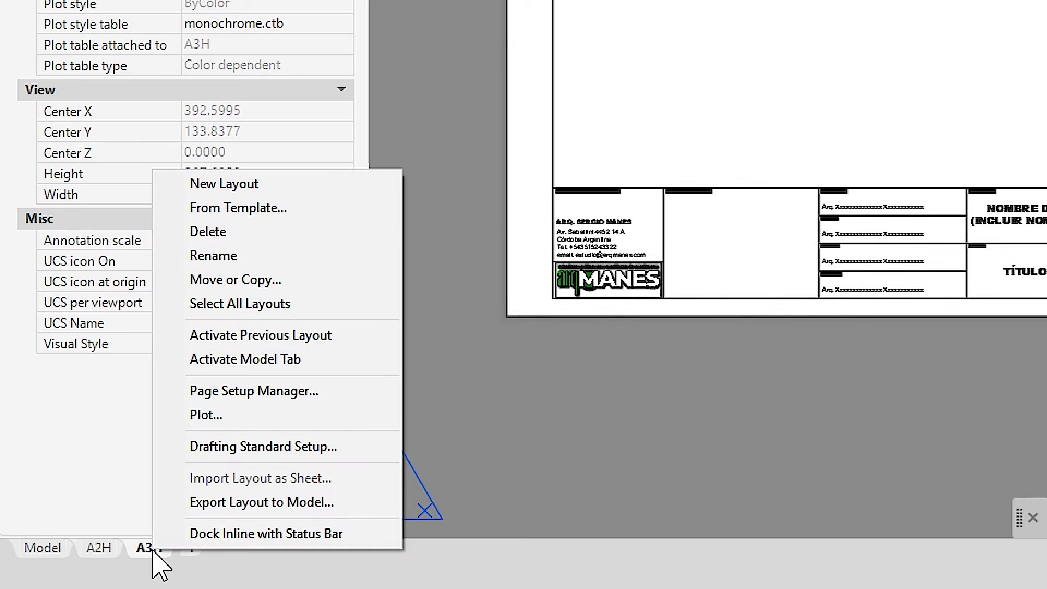
click(234, 279)
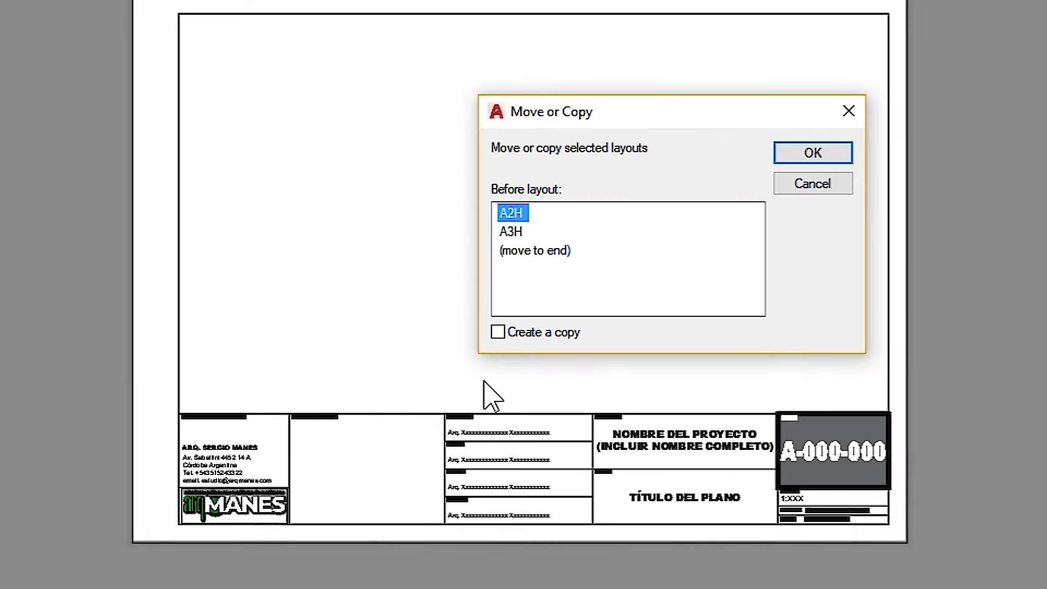
click(526, 333)
click(812, 153)
Rename the copied A3H (2) layout to A2
click(104, 548)
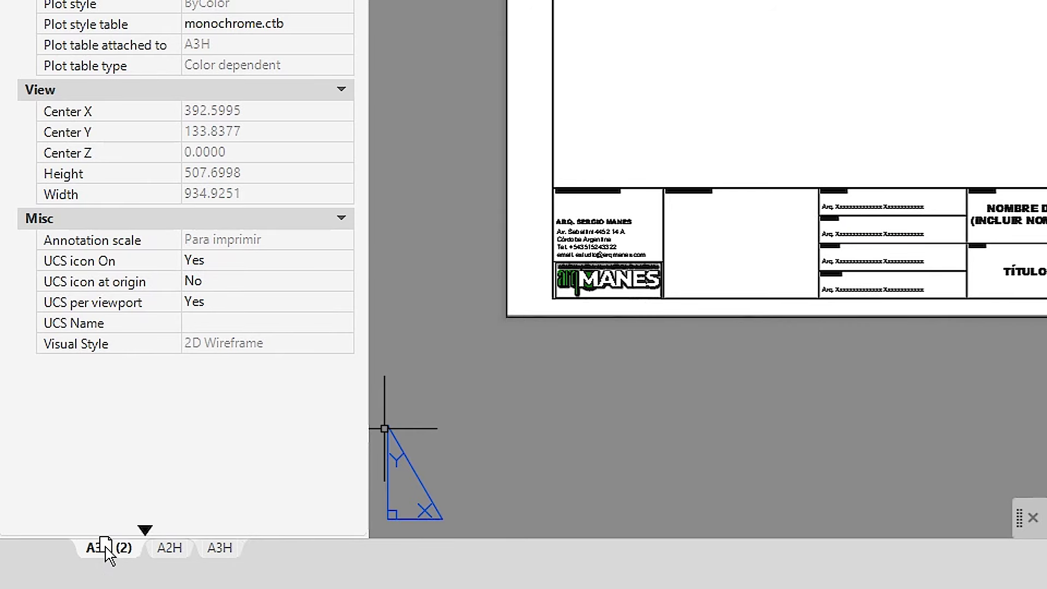
right_click(105, 554)
click(148, 258)
text(A2)
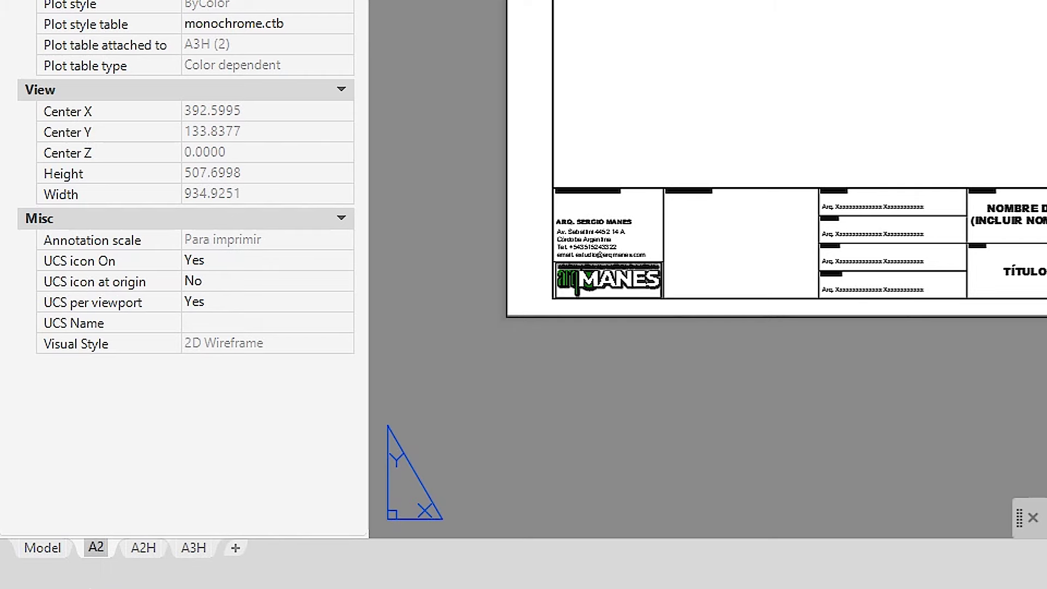
key(Return)
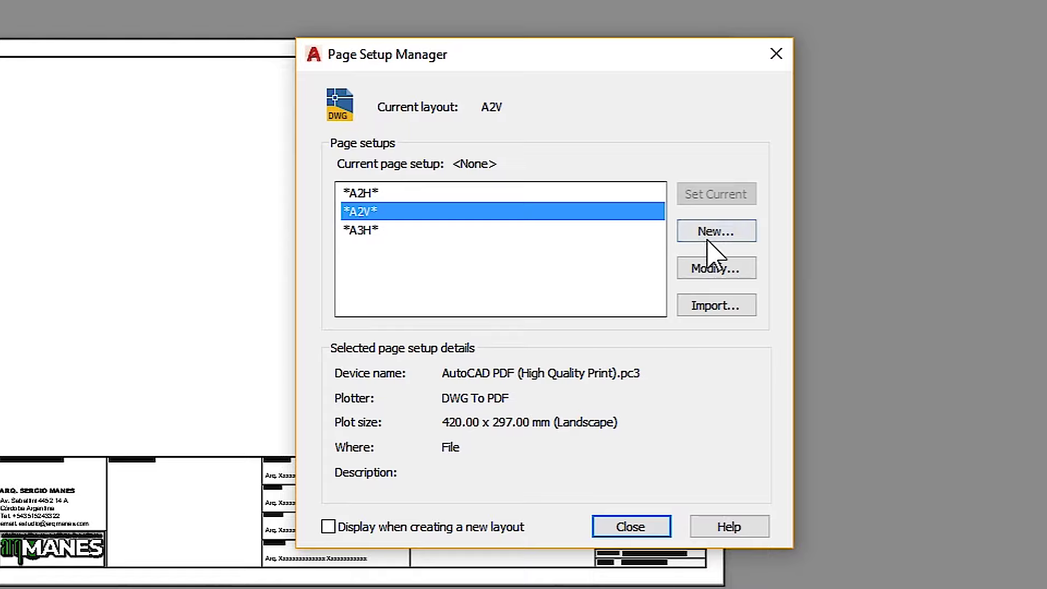
Set A2V's page setup to portrait ISO full bleed A2 (420 × 594 mm) with plot transparency on
click(724, 262)
click(276, 333)
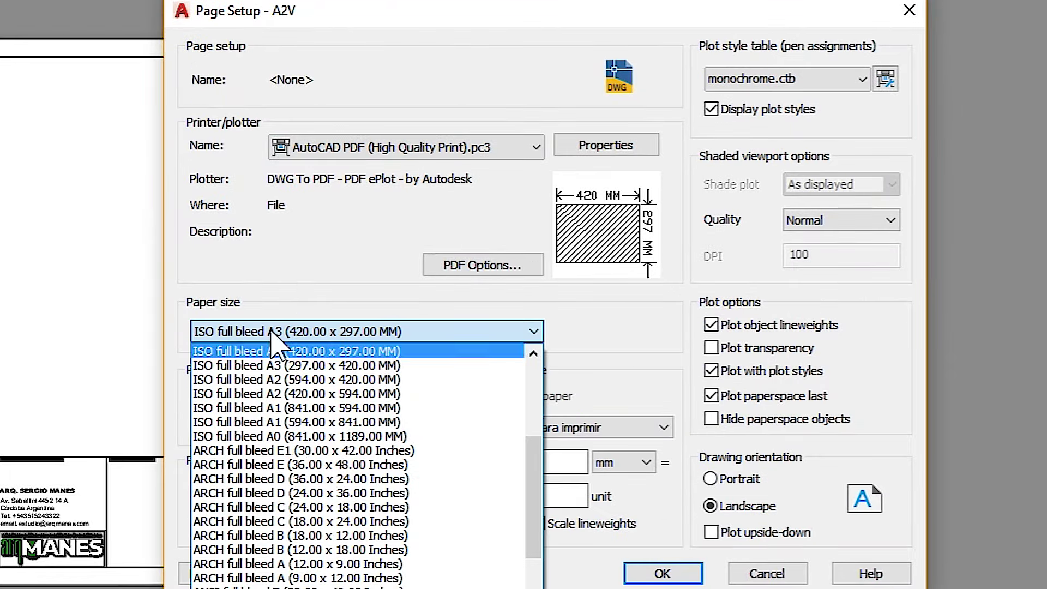
click(289, 393)
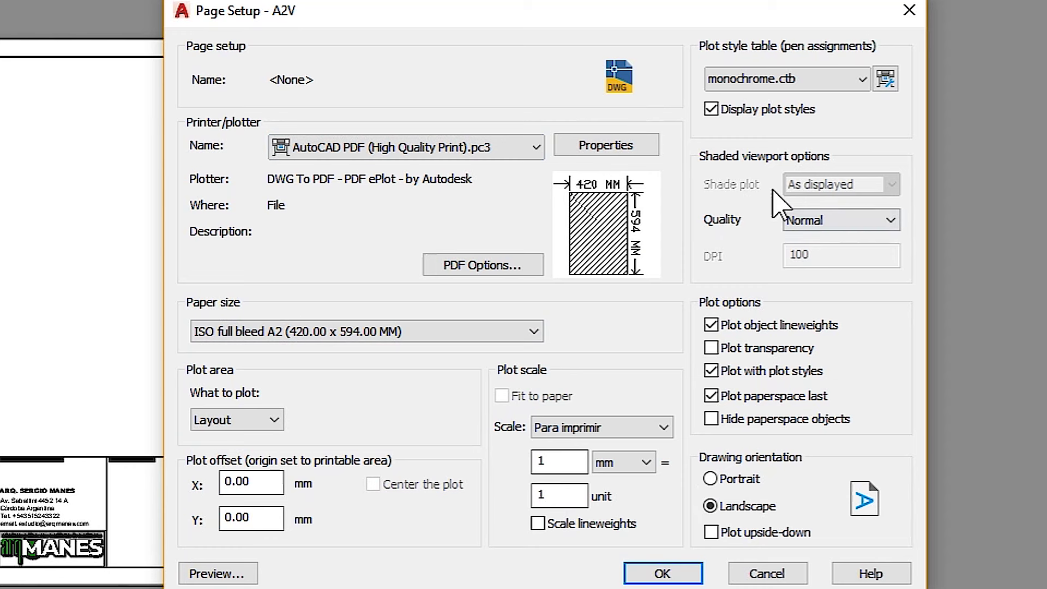
click(764, 348)
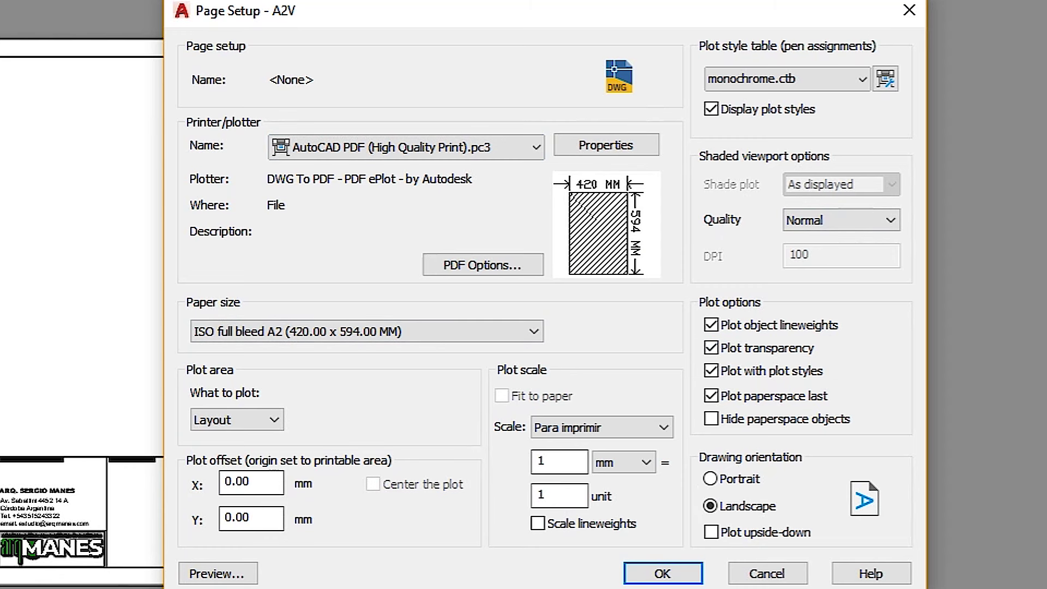
click(662, 575)
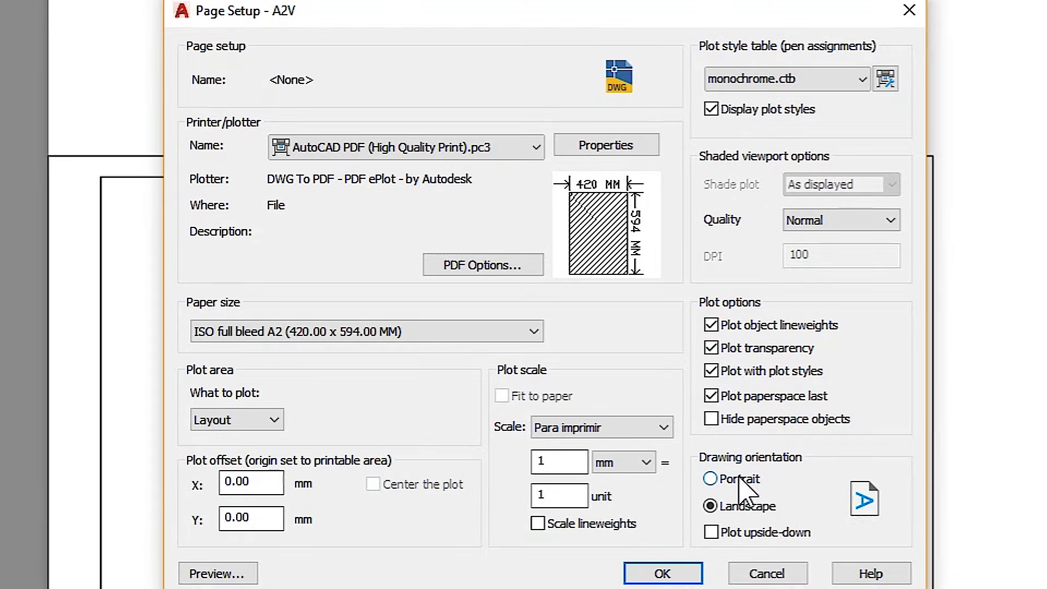
click(707, 477)
click(664, 570)
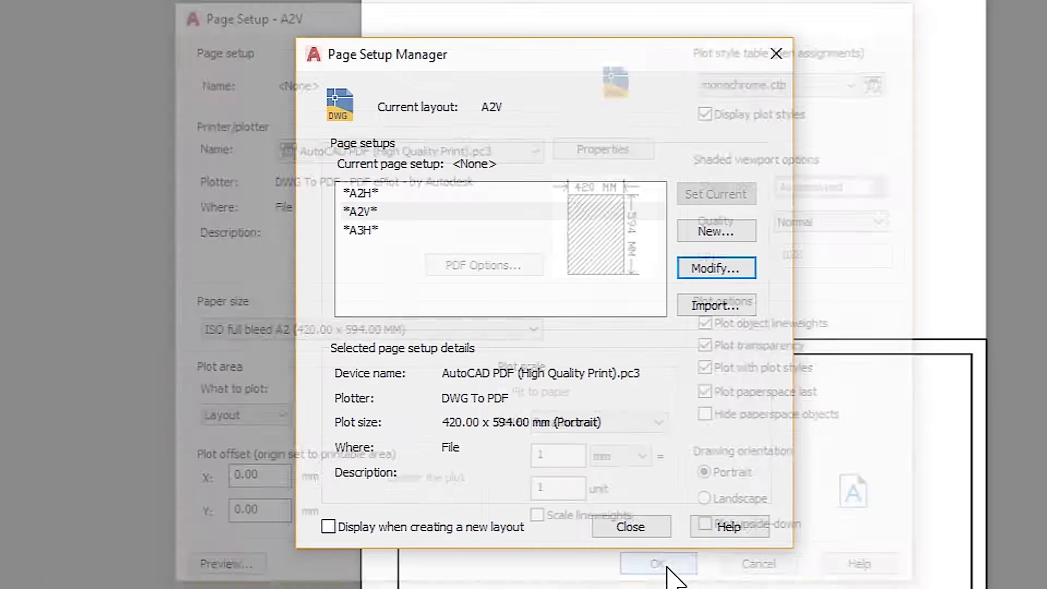
click(628, 528)
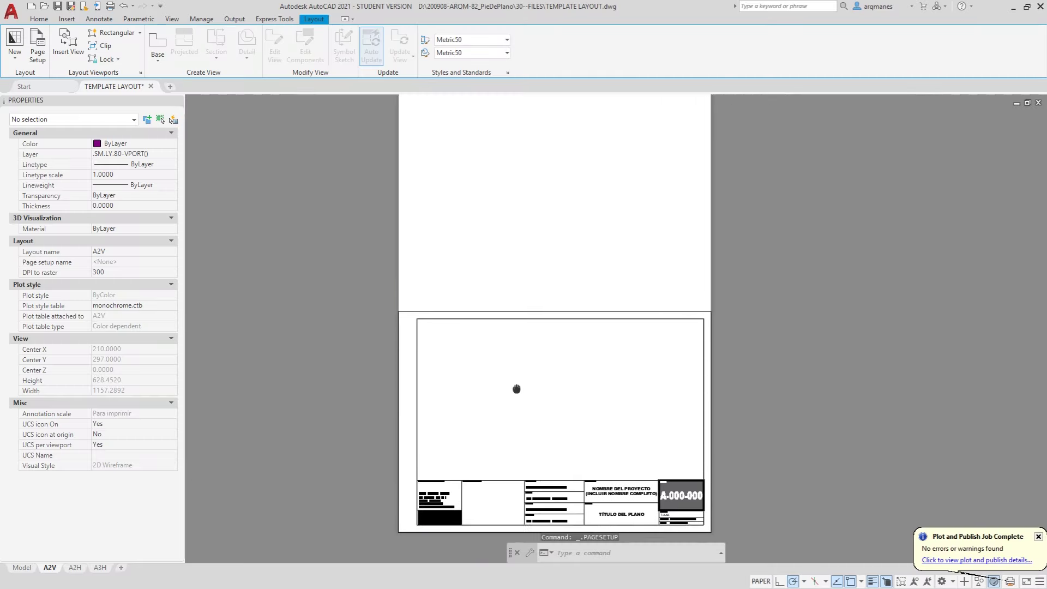
Draw a 420 × 594 rectangle from the sheet's lower-left corner
scroll(432, 363, down, 2)
text(rec)
key(Return)
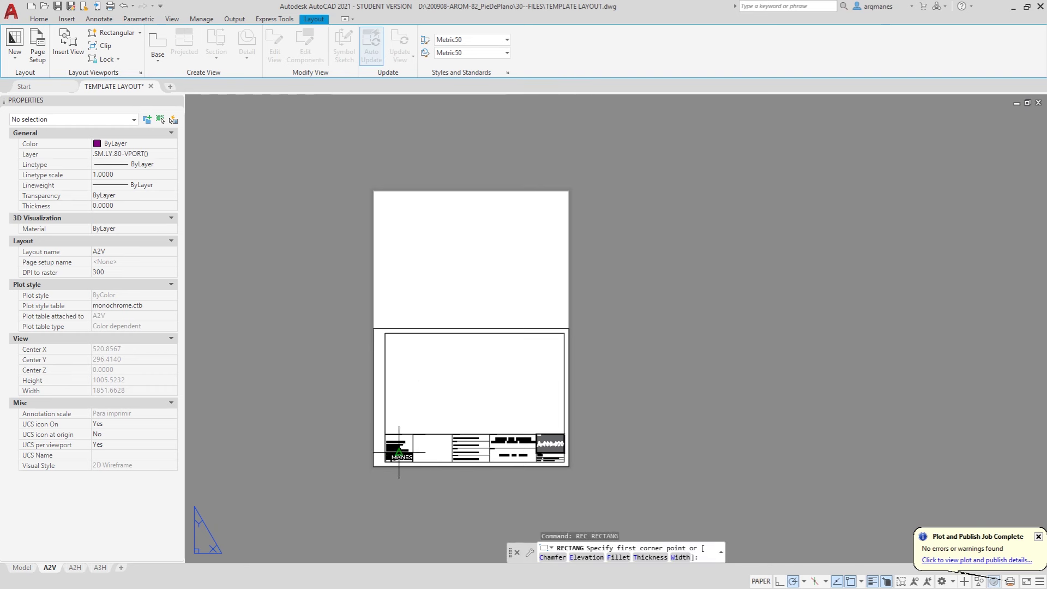
click(374, 467)
text(@420,594)
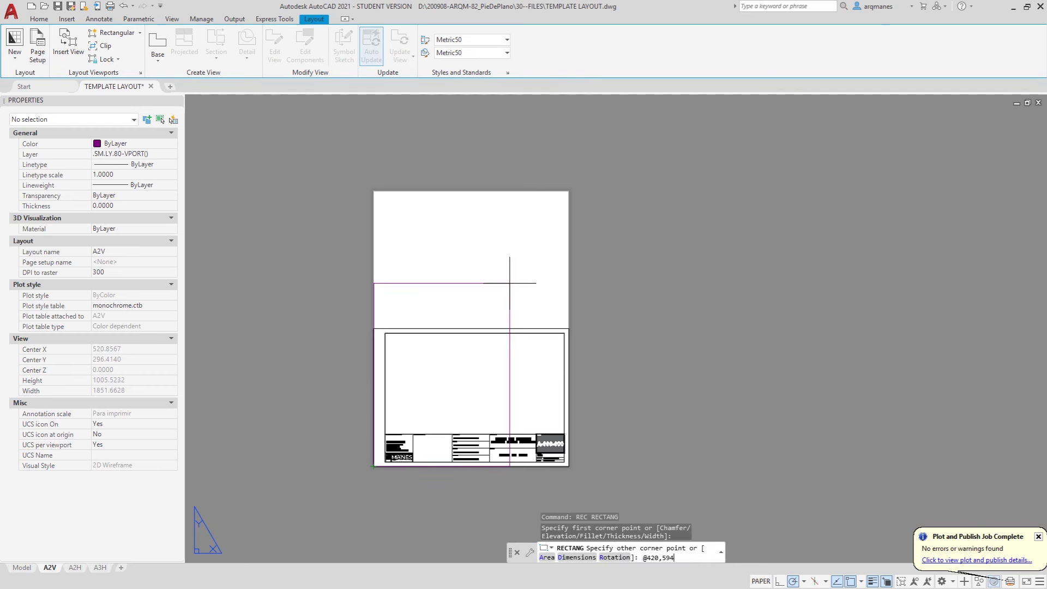
key(Return)
key(Escape)
key(Escape)
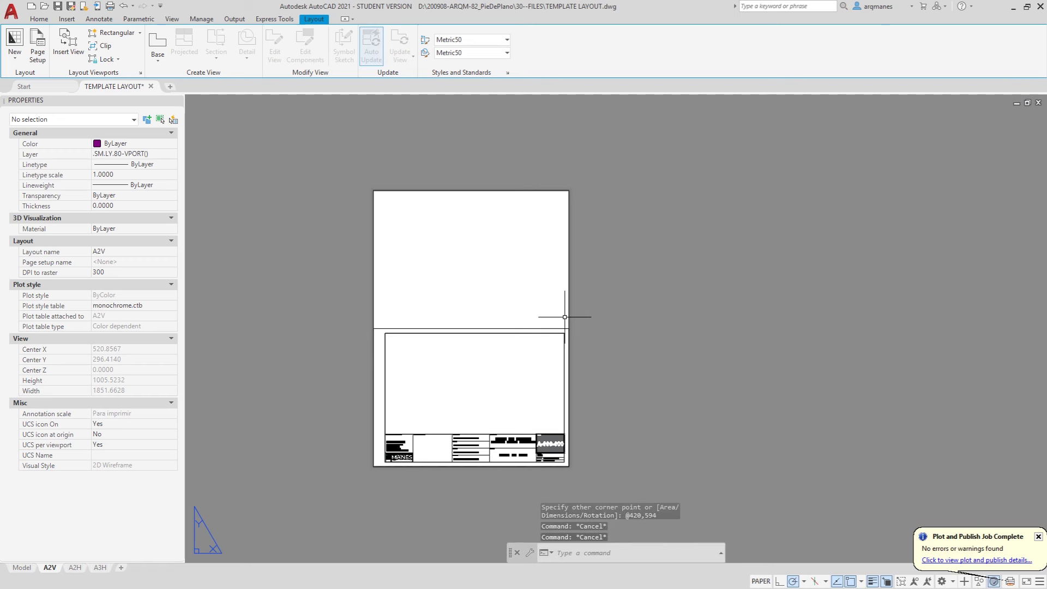
Start a crossing-window stretch over the top edge, then cancel it
key(s)
key(Return)
click(606, 350)
click(273, 269)
key(Return)
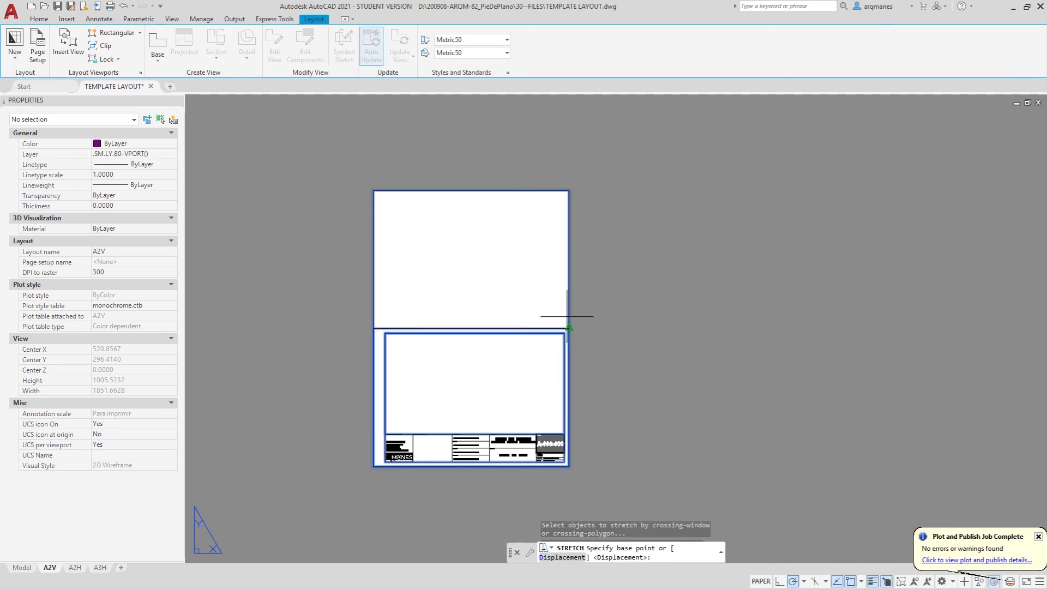
scroll(543, 304, down, 2)
click(555, 321)
key(Escape)
key(Escape)
Delete the leftover object at the top corner and check the title block's right side
scroll(557, 226, up, 5)
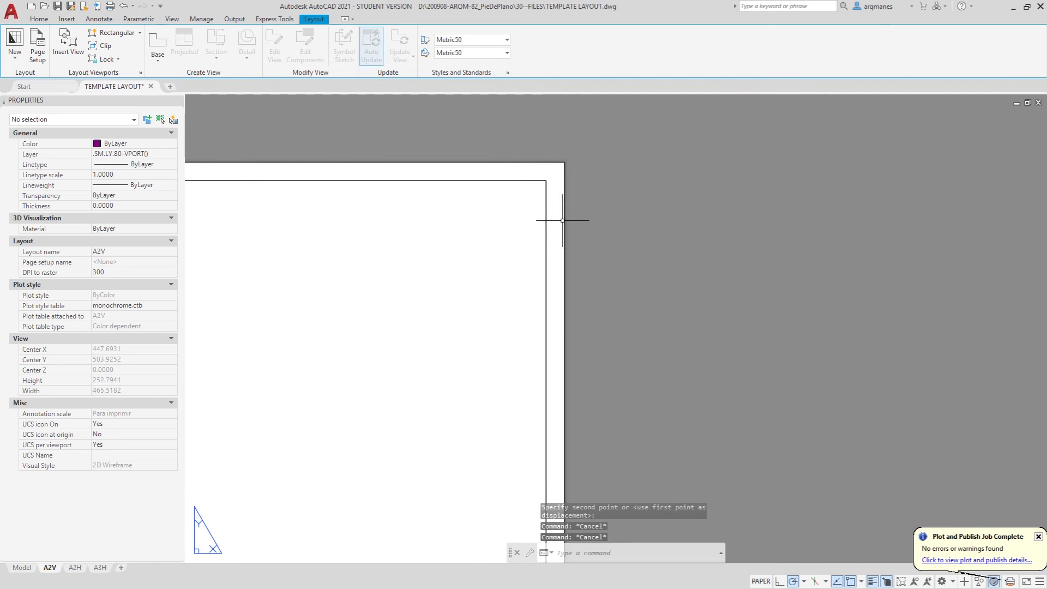
scroll(600, 223, down, 5)
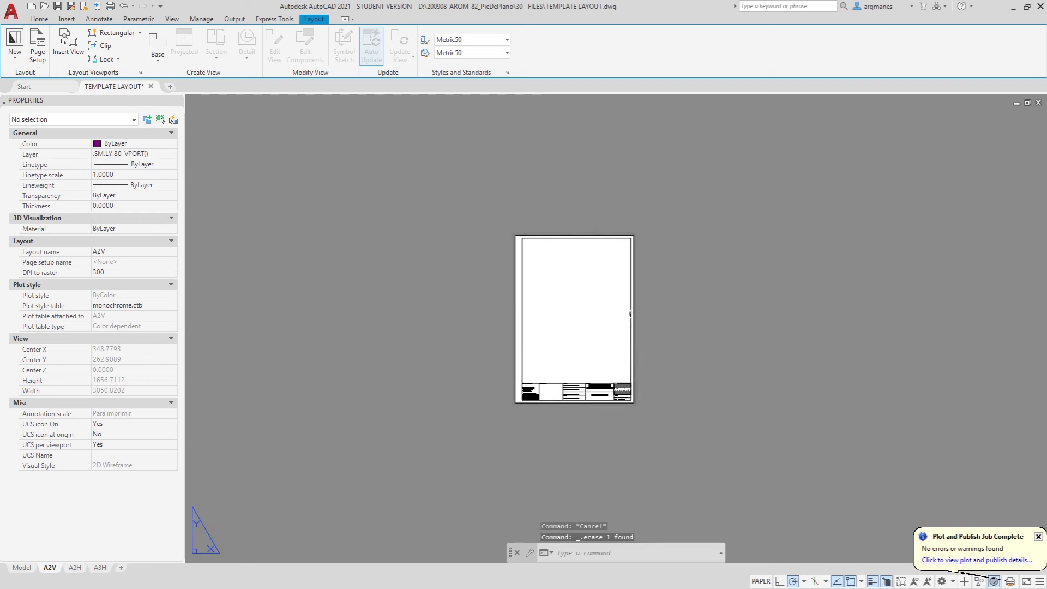
click(544, 320)
key(Delete)
scroll(543, 320, up, 2)
scroll(478, 479, up, 4)
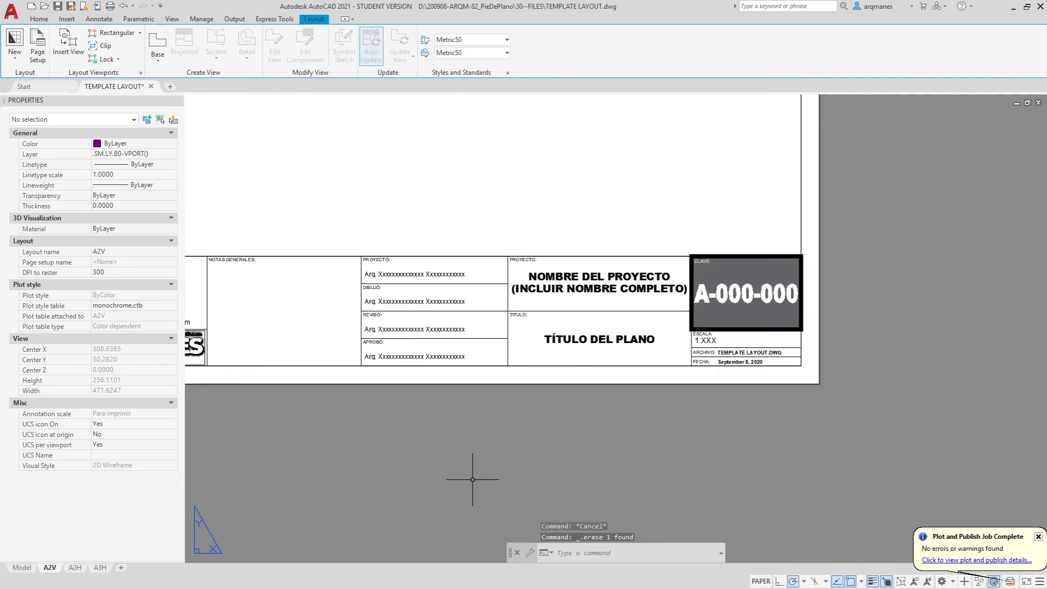
mouse_move(479, 479)
middle_down()
mouse_move(600, 443)
mouse_move(607, 427)
middle_up()
scroll(397, 398, down, 4)
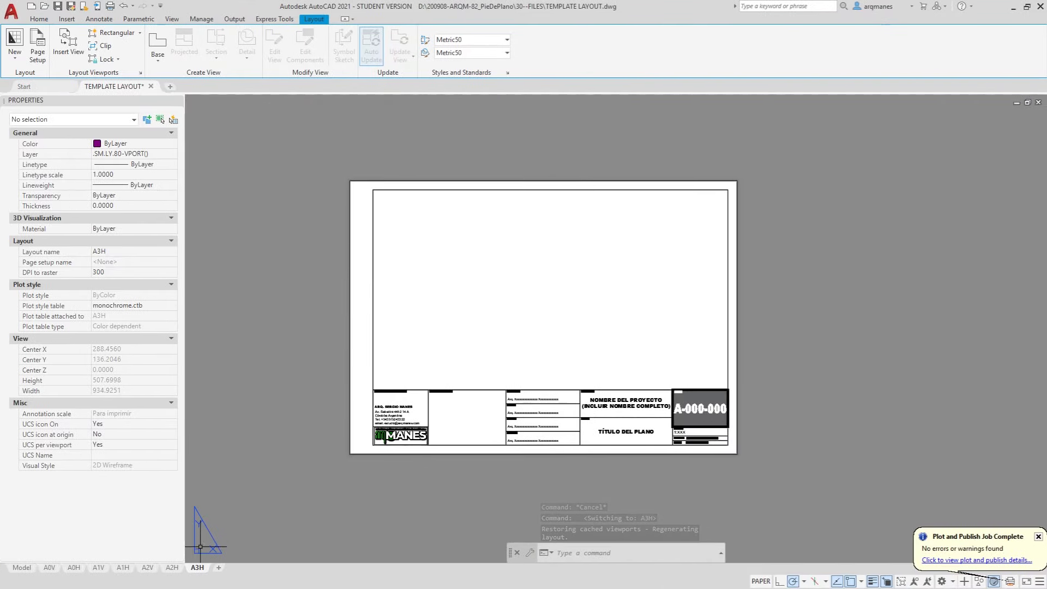
Step through the A2H, A2V, A1H, A1V, A0H and A0V layouts
click(172, 569)
click(148, 568)
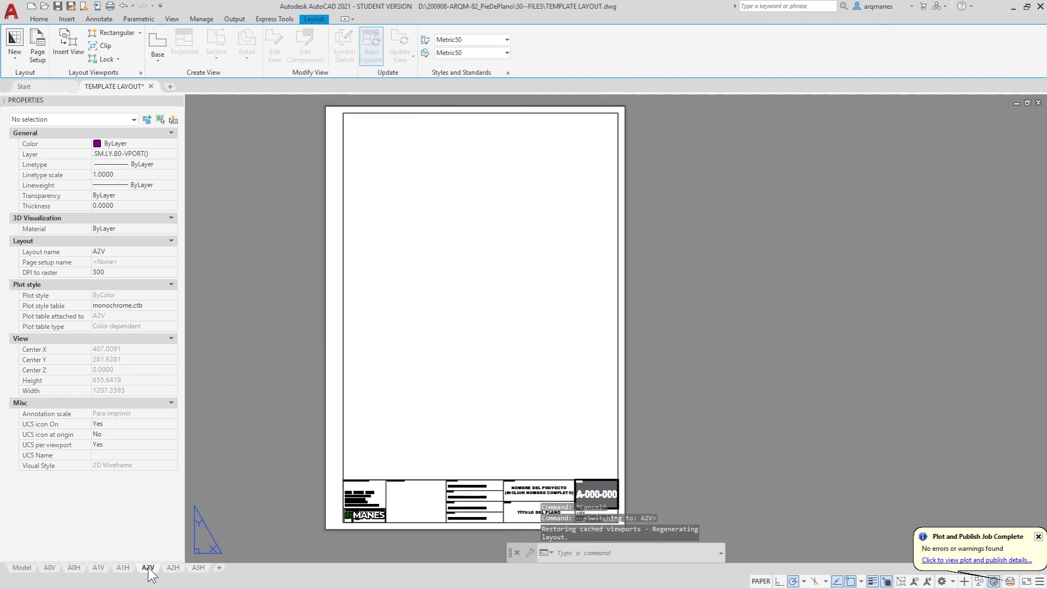
click(122, 568)
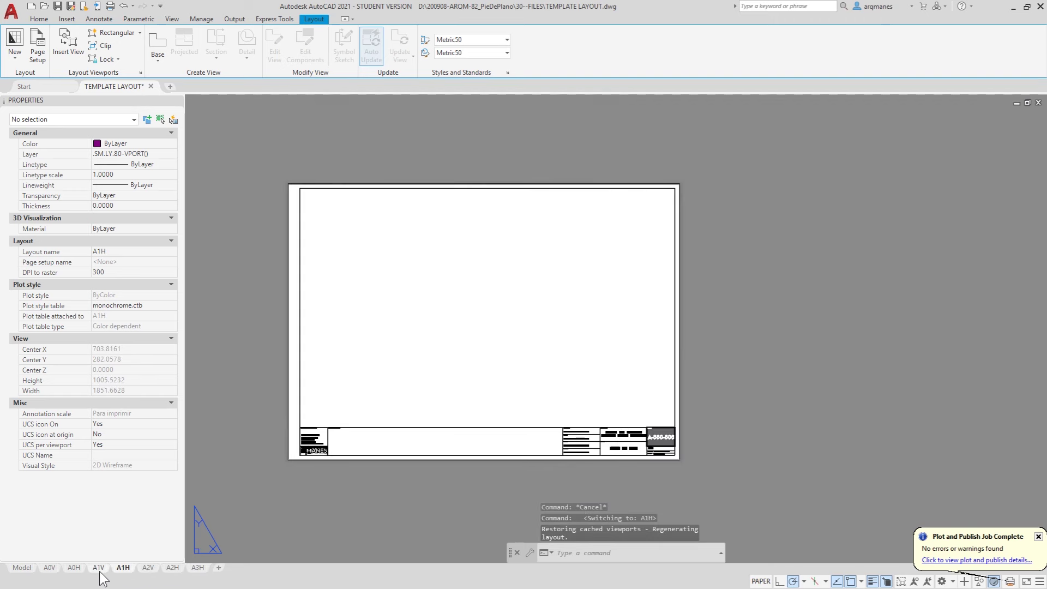
click(99, 570)
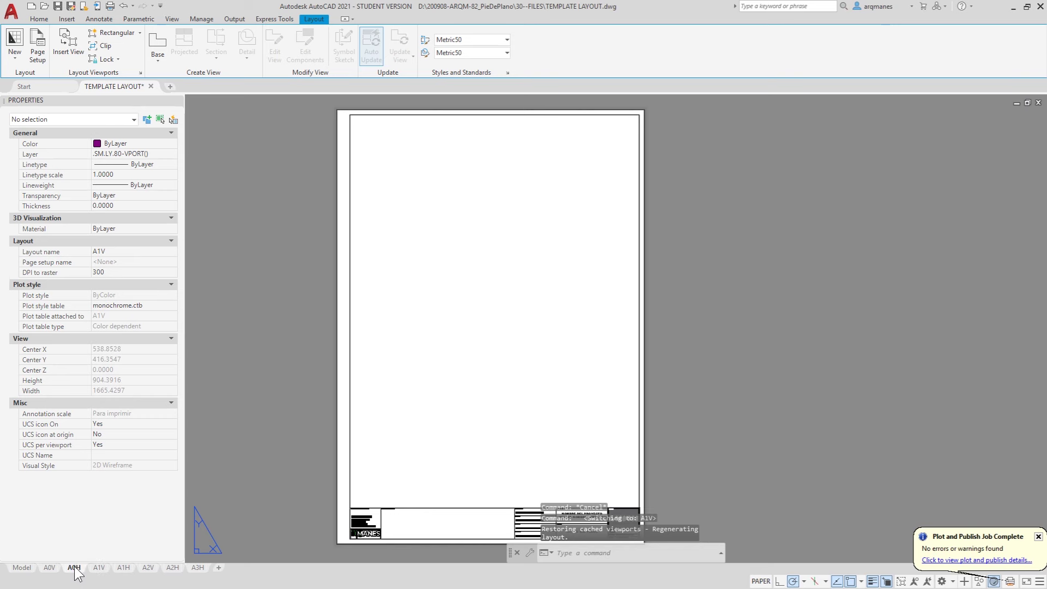
click(74, 569)
click(49, 569)
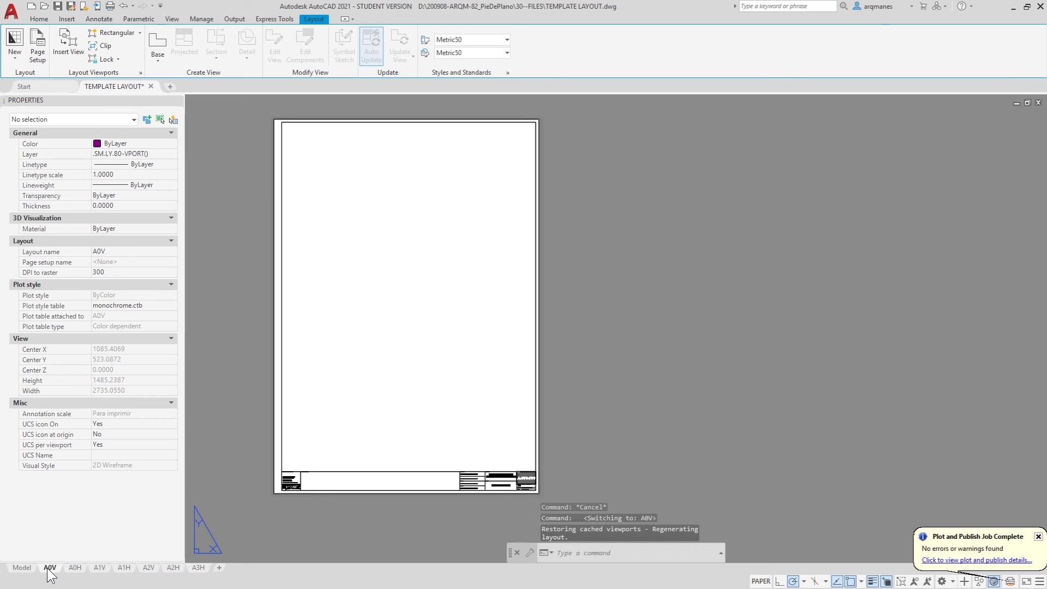
On A0V, open the PROYECTO attribute, exit unchanged, and show the whole sheet
scroll(455, 490, up, 5)
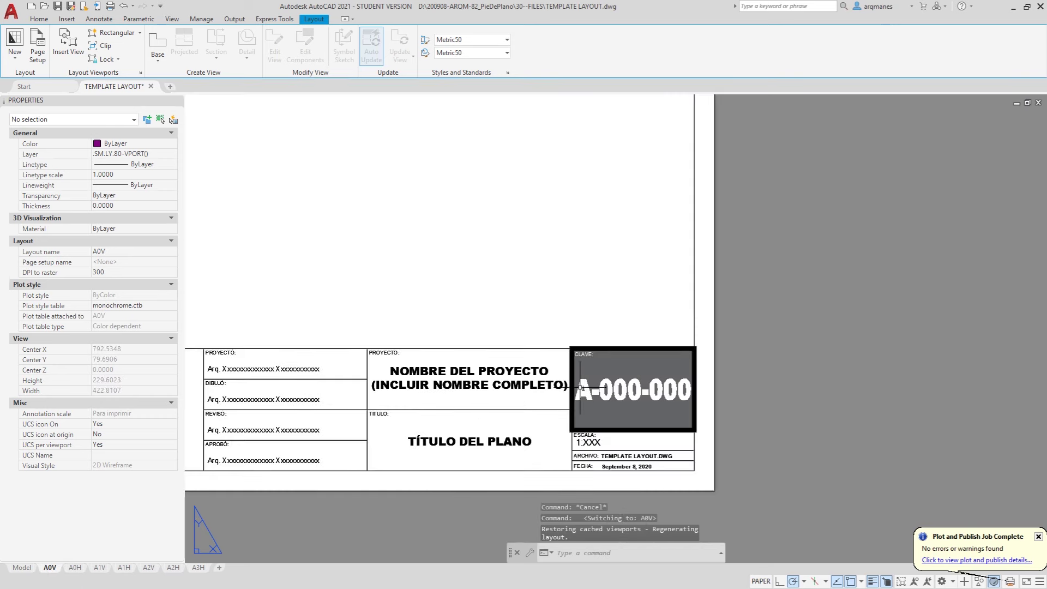
ctrl+double_click(471, 383)
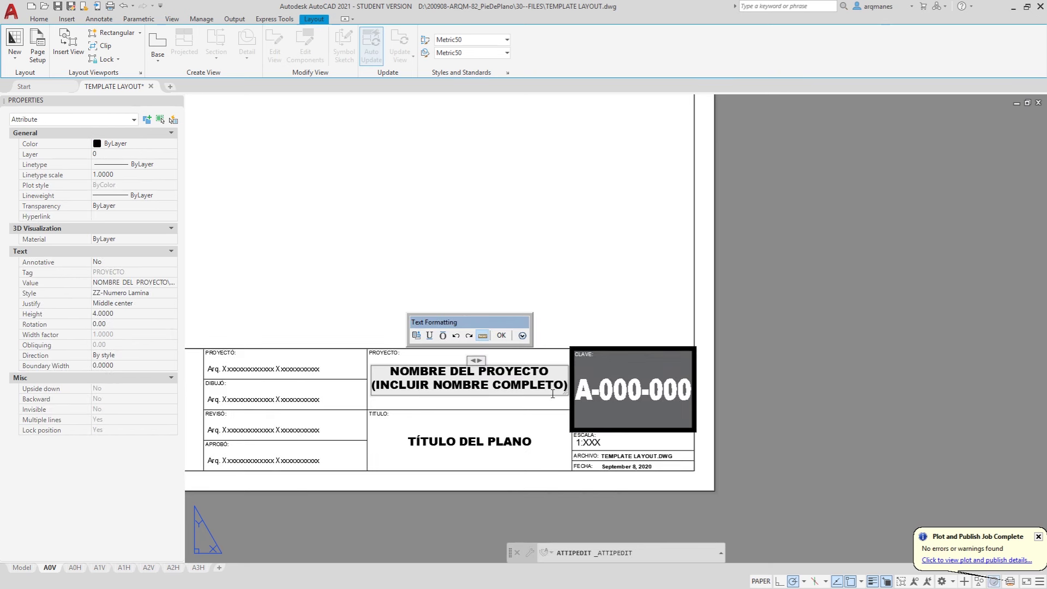
key(Escape)
key(Escape)
key(Escape)
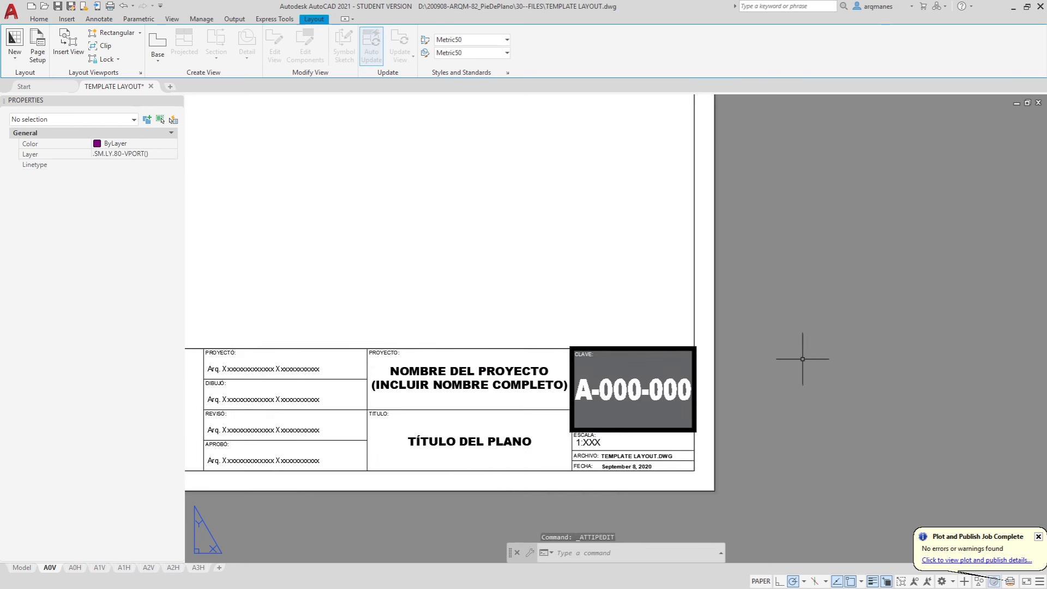
scroll(605, 389, down, 1)
scroll(605, 390, down, 2)
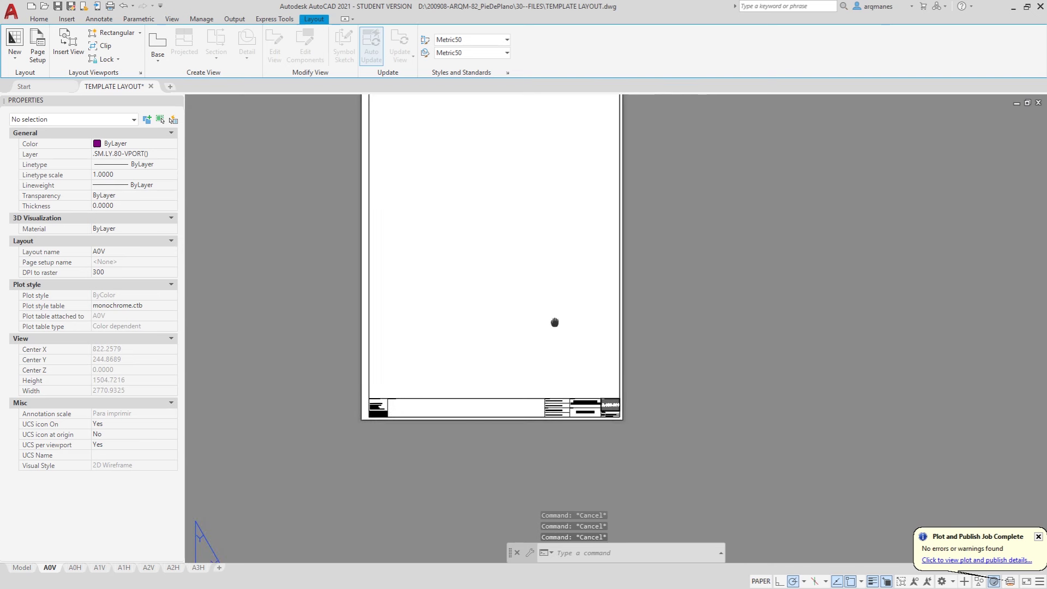
middle_drag(554, 323, 585, 412)
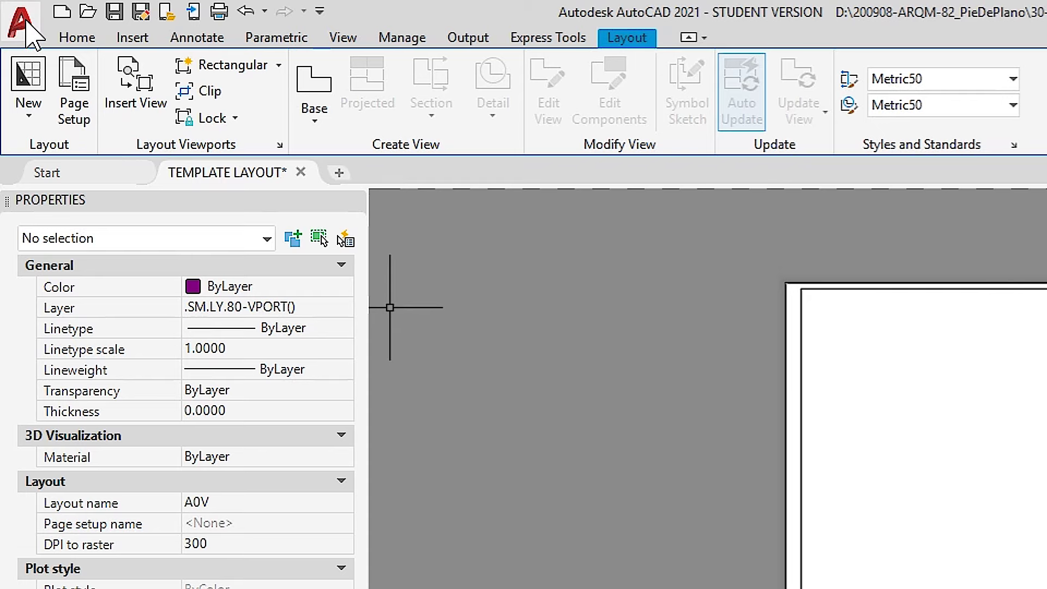
Save as drawing template 'LAYOUT ARQMANES.dwt', accept template options, and close the drawing
click(10, 11)
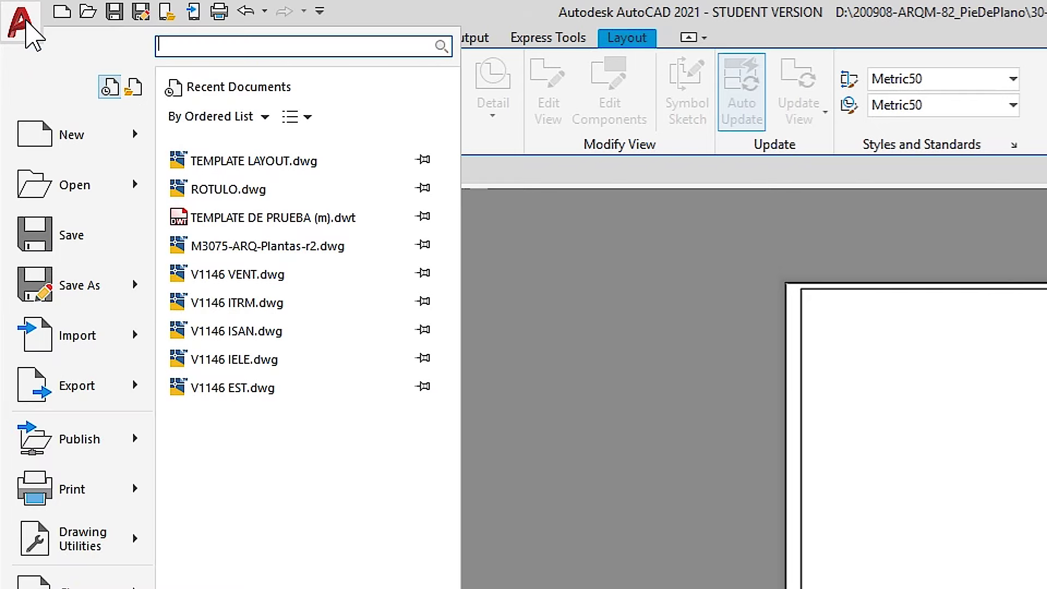
mouse_move(79, 285)
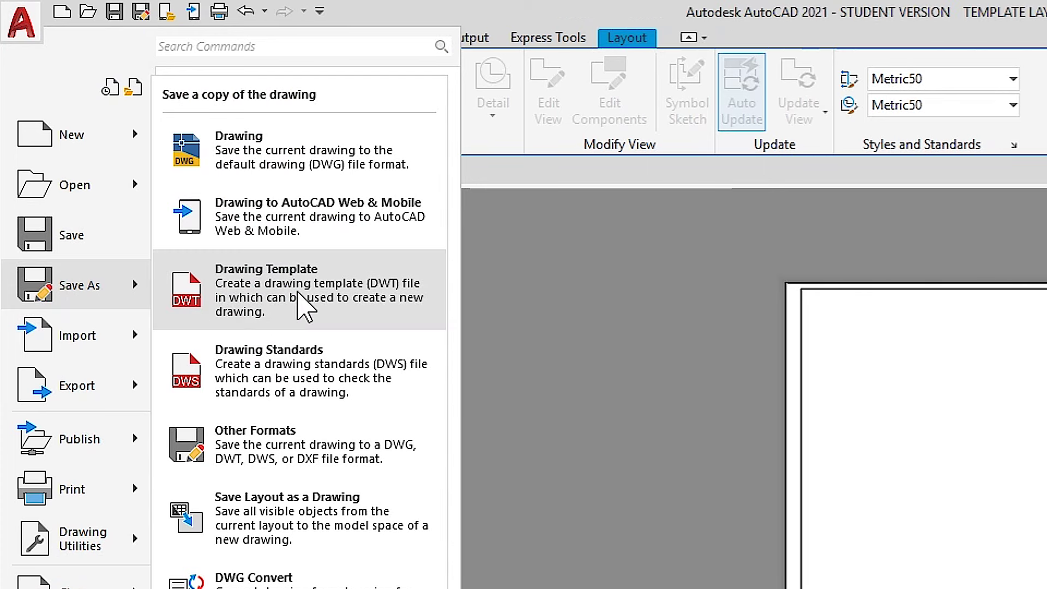
click(312, 288)
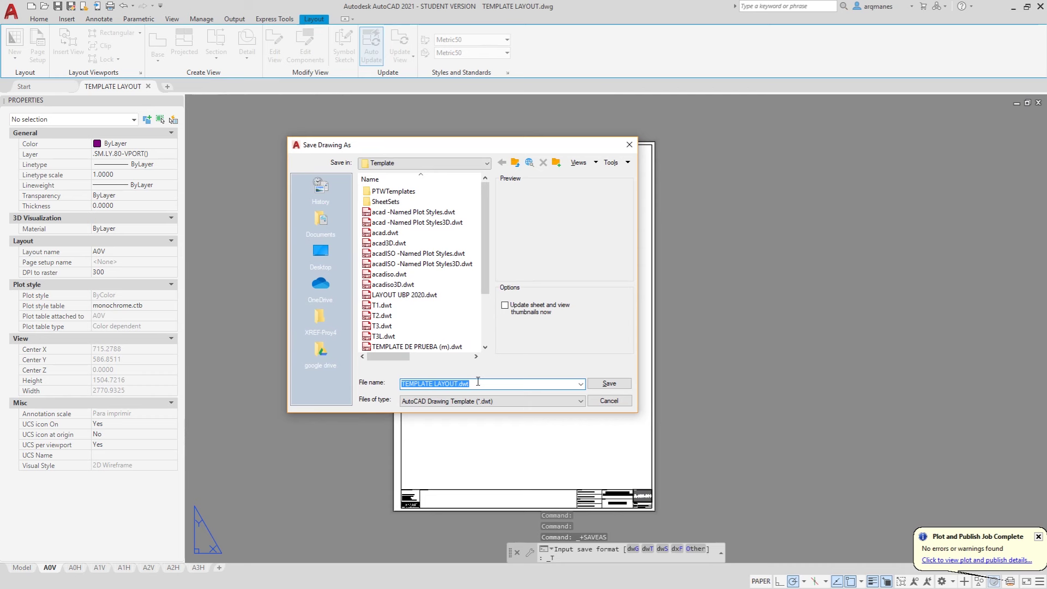
text(LAYOUT)
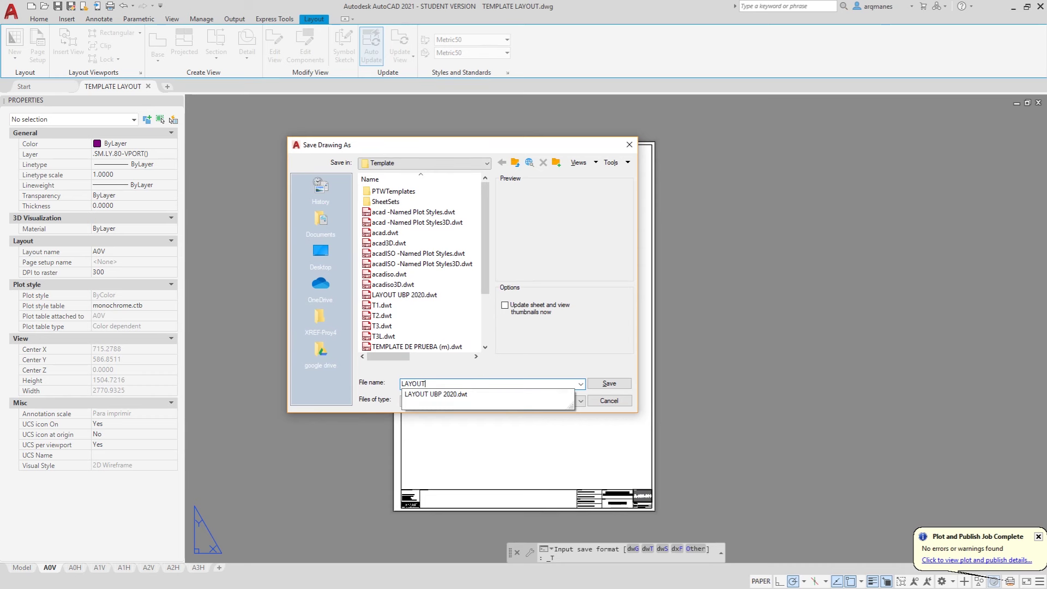
text( ARQMANES)
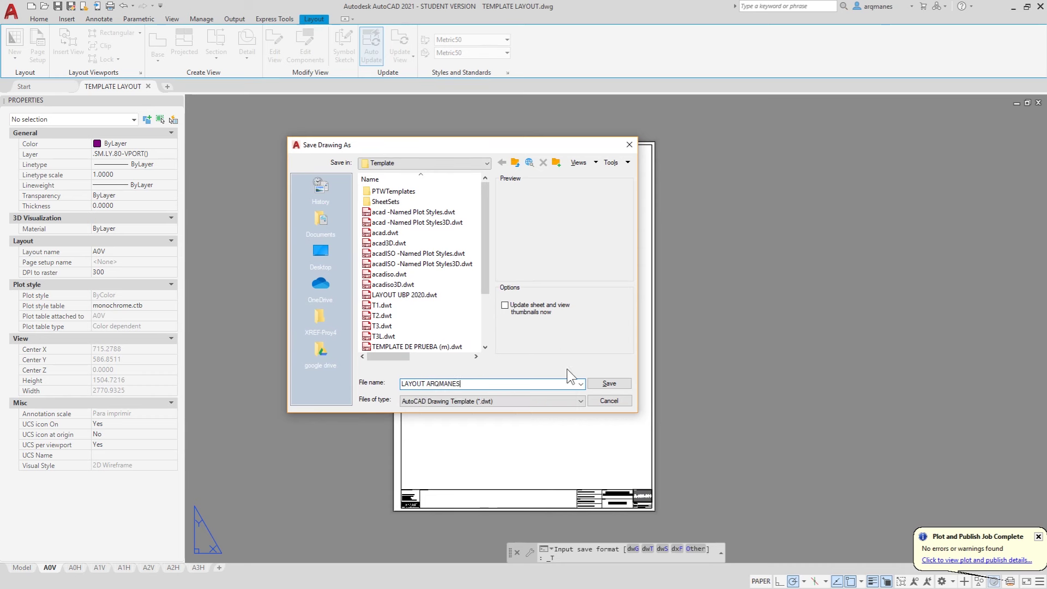
click(609, 384)
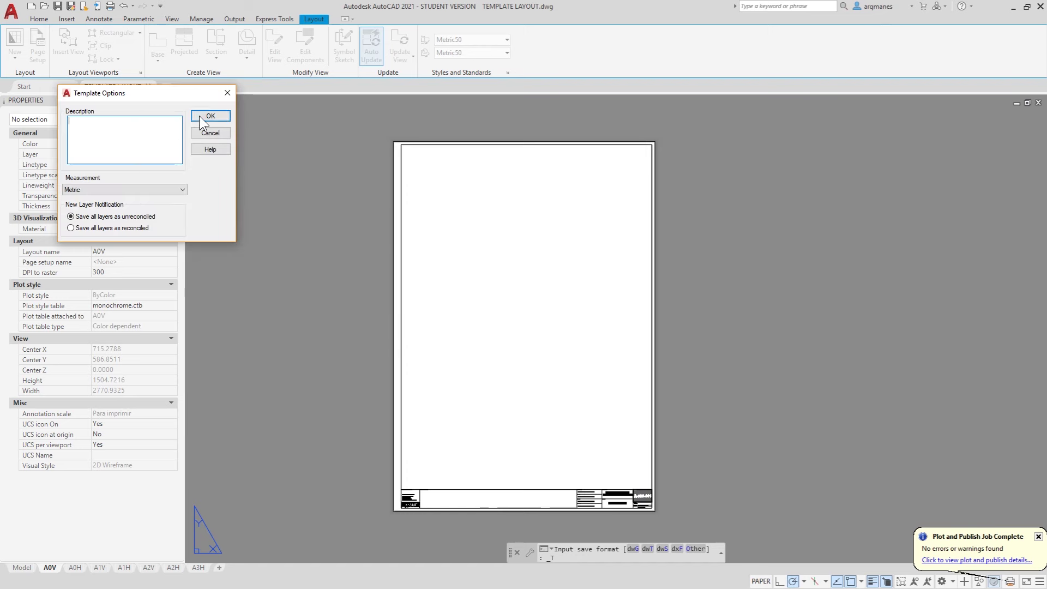
click(205, 115)
key(ctrl+F4)
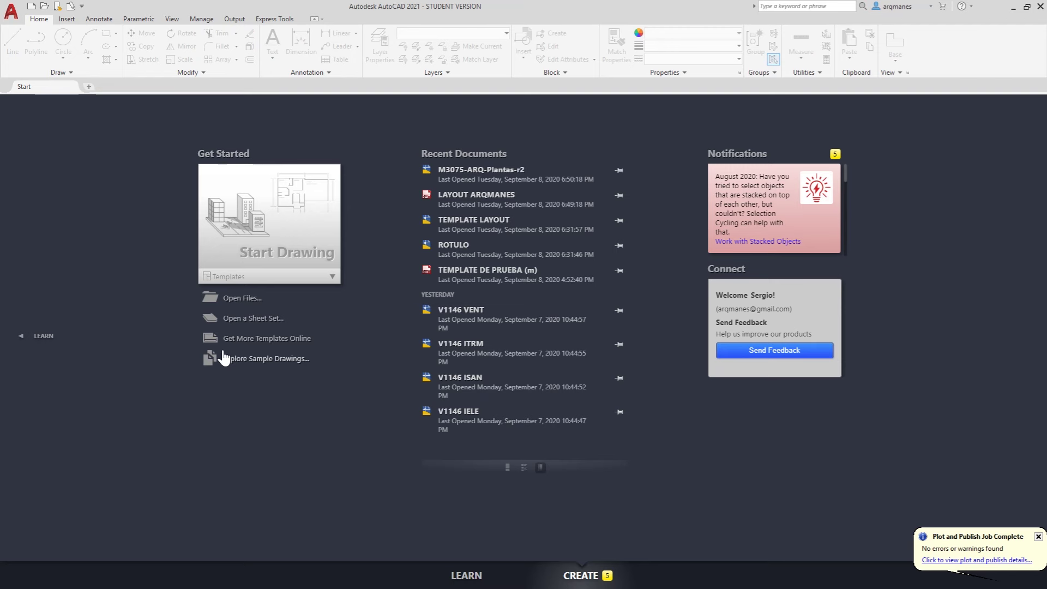
Start a new drawing from a template and go to its Layout2 sheet
click(258, 278)
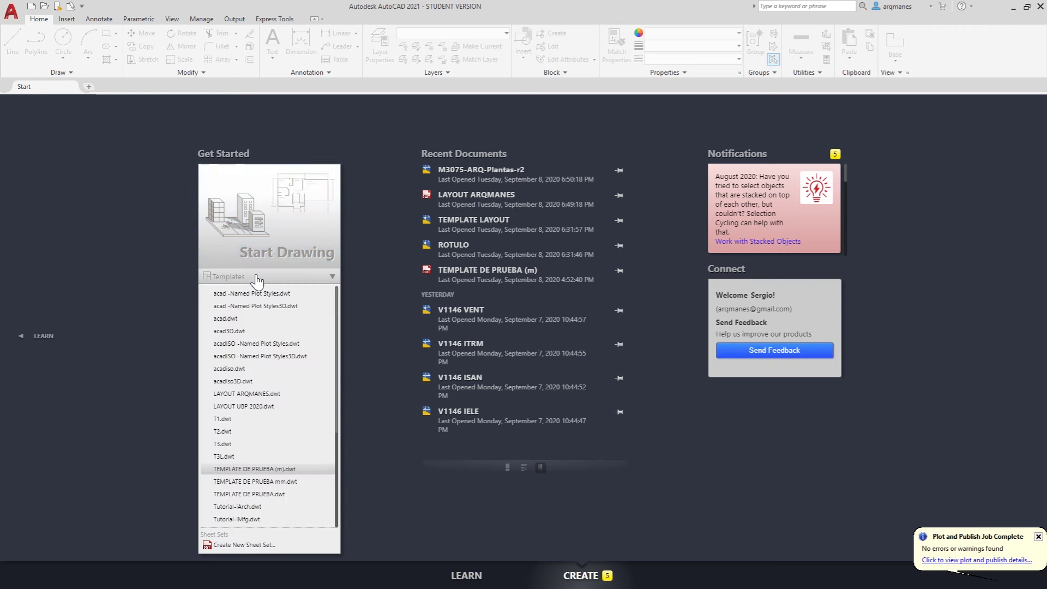
click(274, 472)
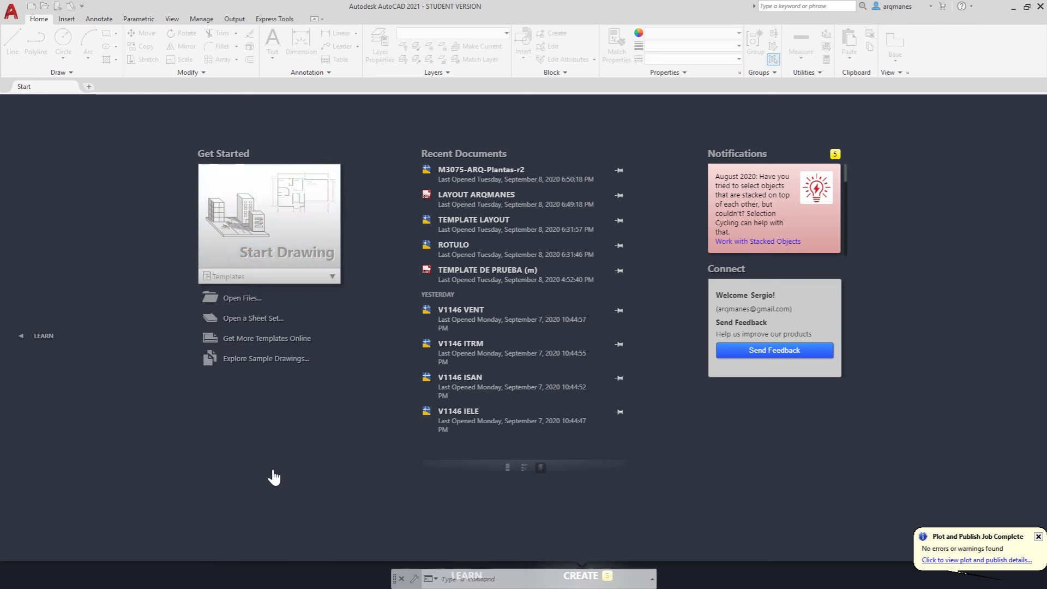
click(55, 568)
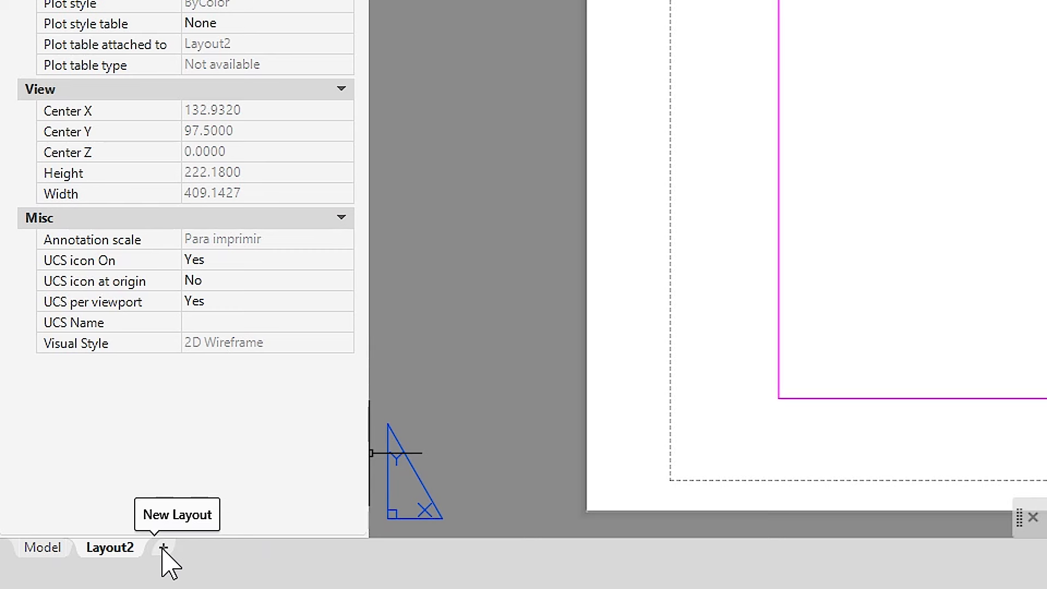
Insert the A2H layout from LAYOUT ARQMANES.dwt and switch to it
right_click(162, 550)
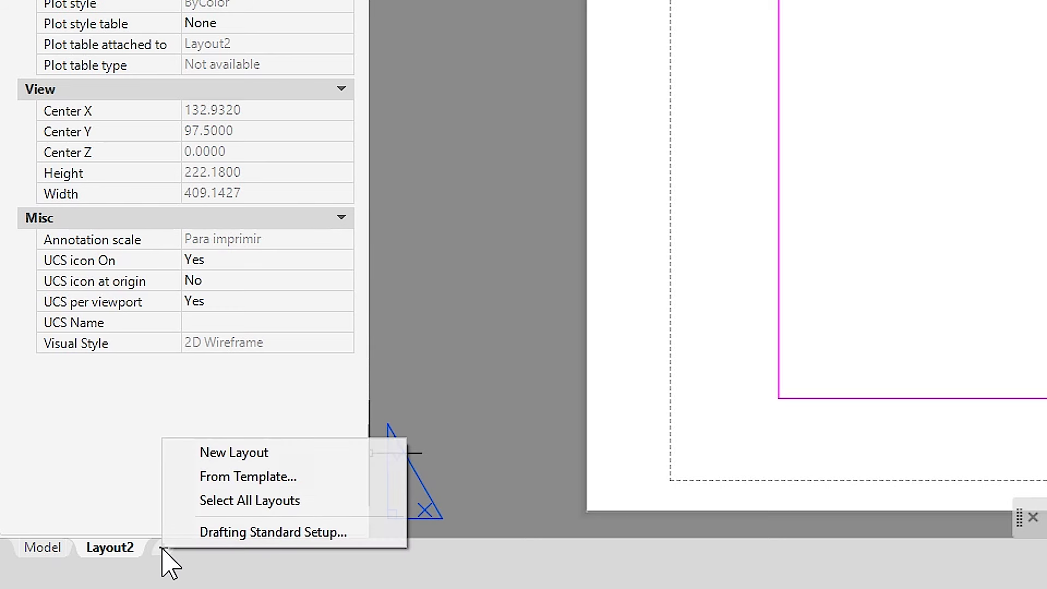
click(290, 481)
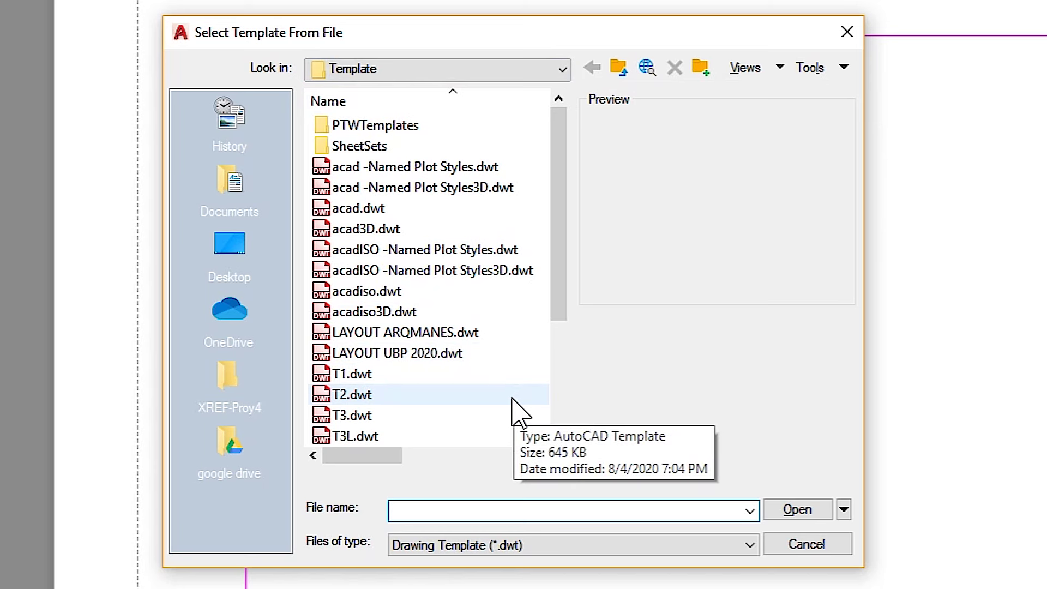
click(376, 335)
click(770, 516)
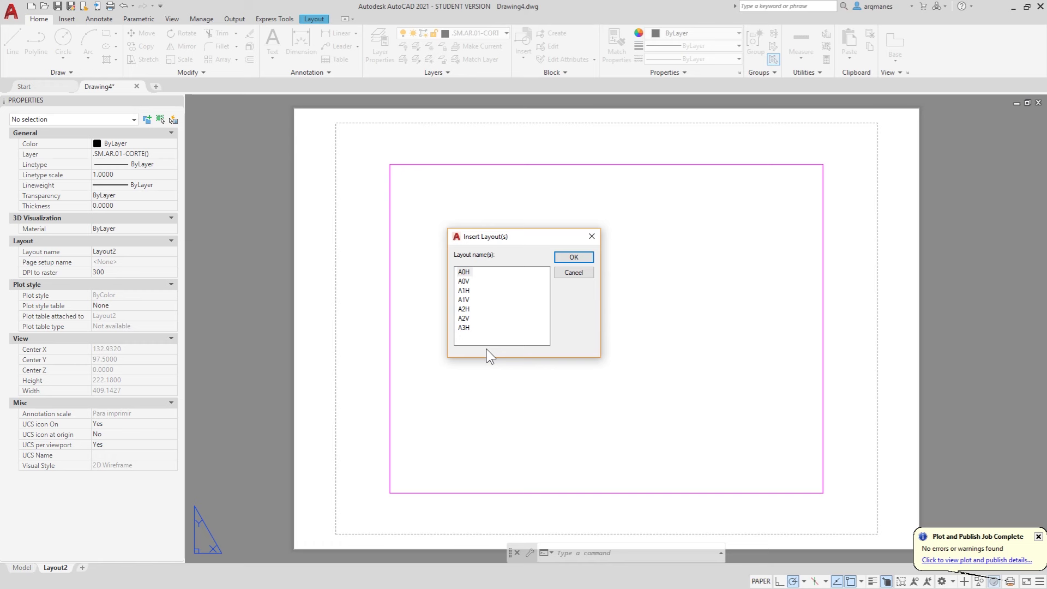
click(472, 310)
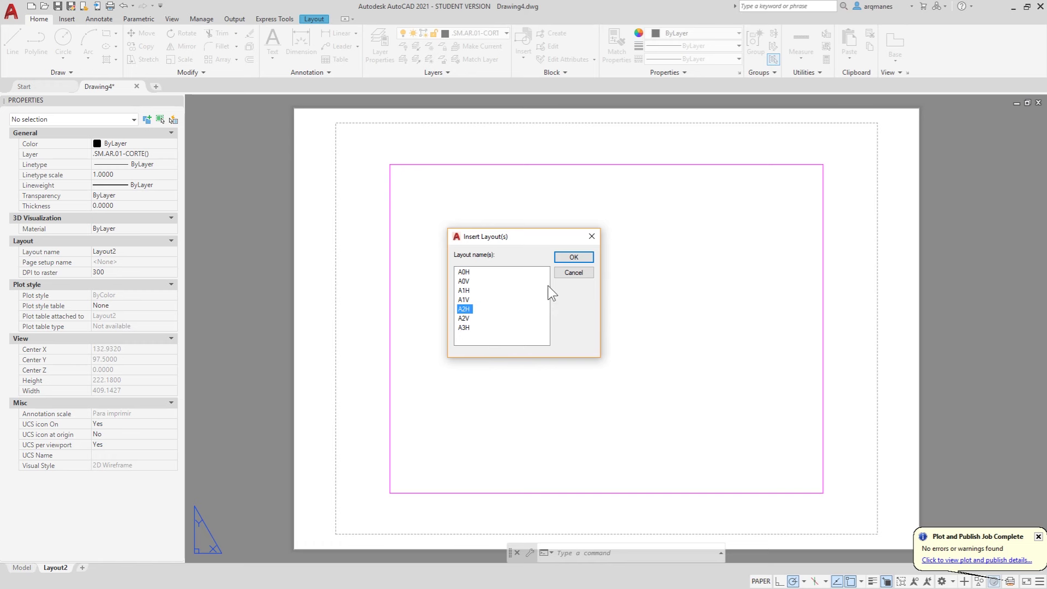
click(573, 257)
click(87, 570)
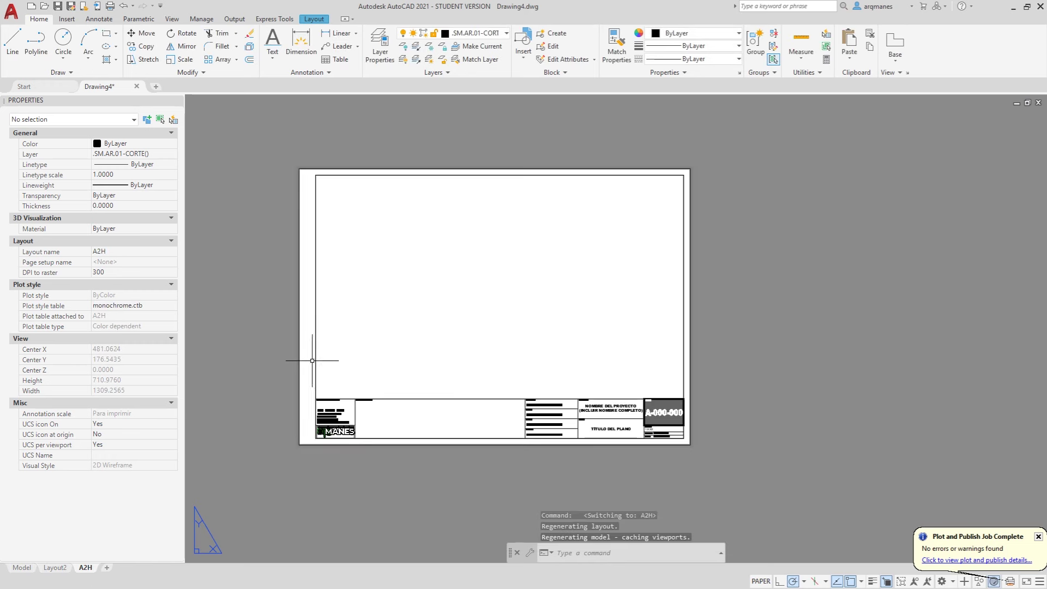
Look over the A2H sheet, then open the Casa Citrohan drawing
scroll(636, 429, up, 4)
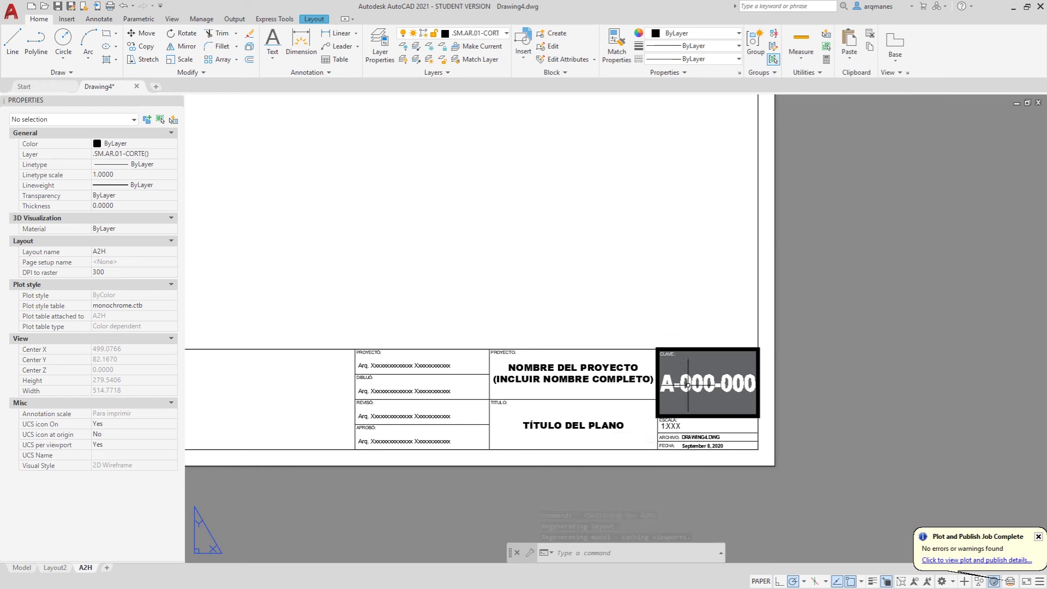
scroll(496, 405, down, 4)
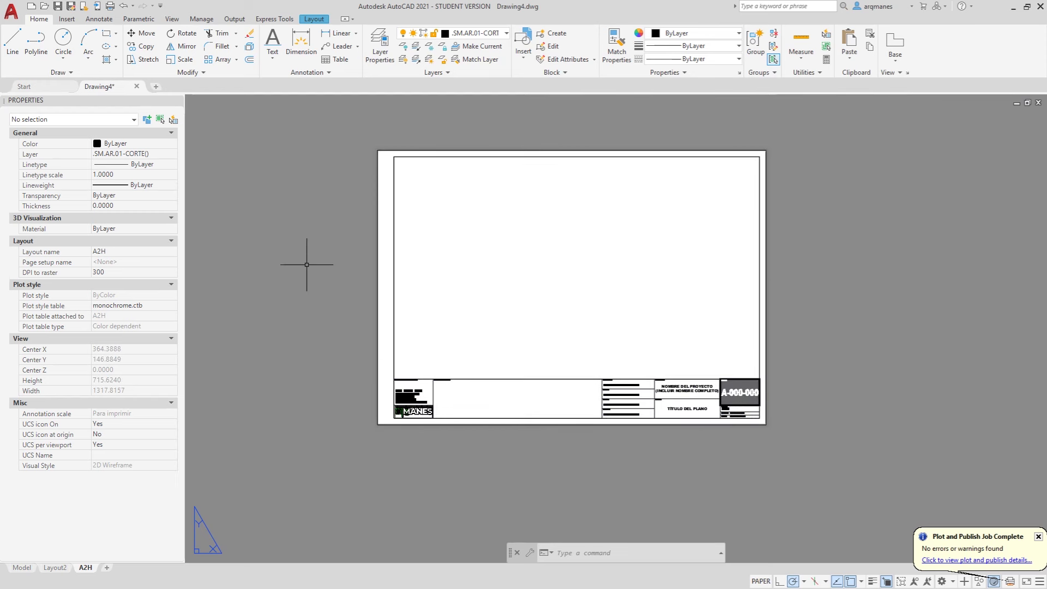
click(11, 11)
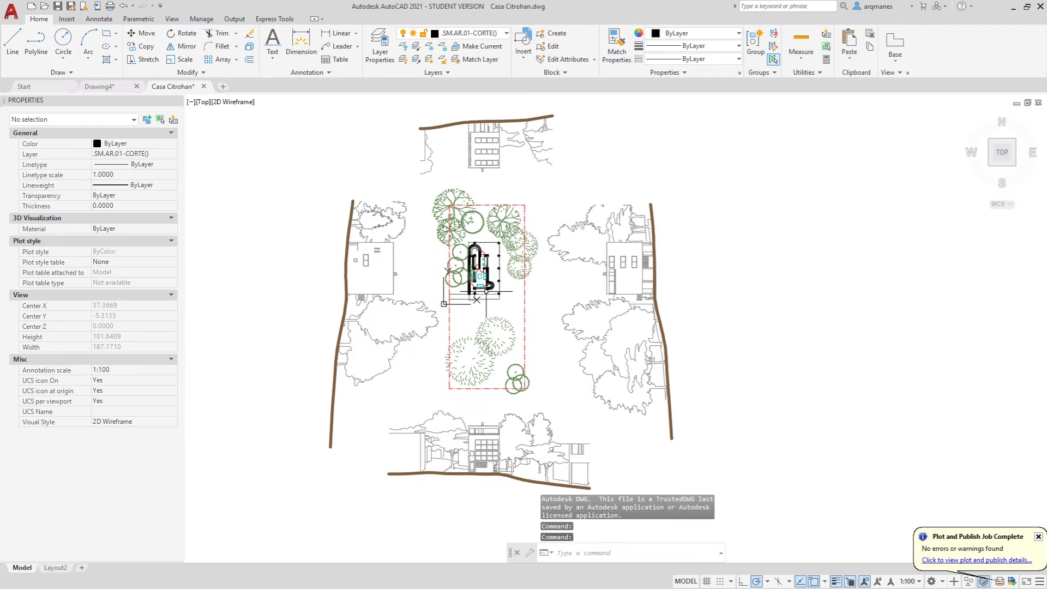
Insert the A1V layout from LAYOUT ARQMANES.dwt into Casa Citrohan and make it current
click(55, 568)
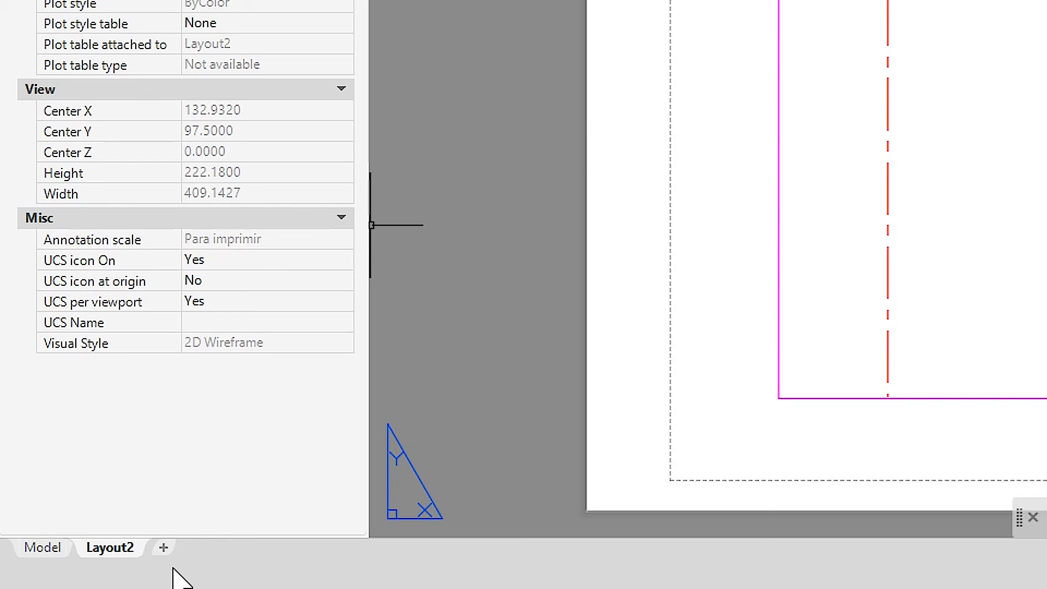
right_click(82, 568)
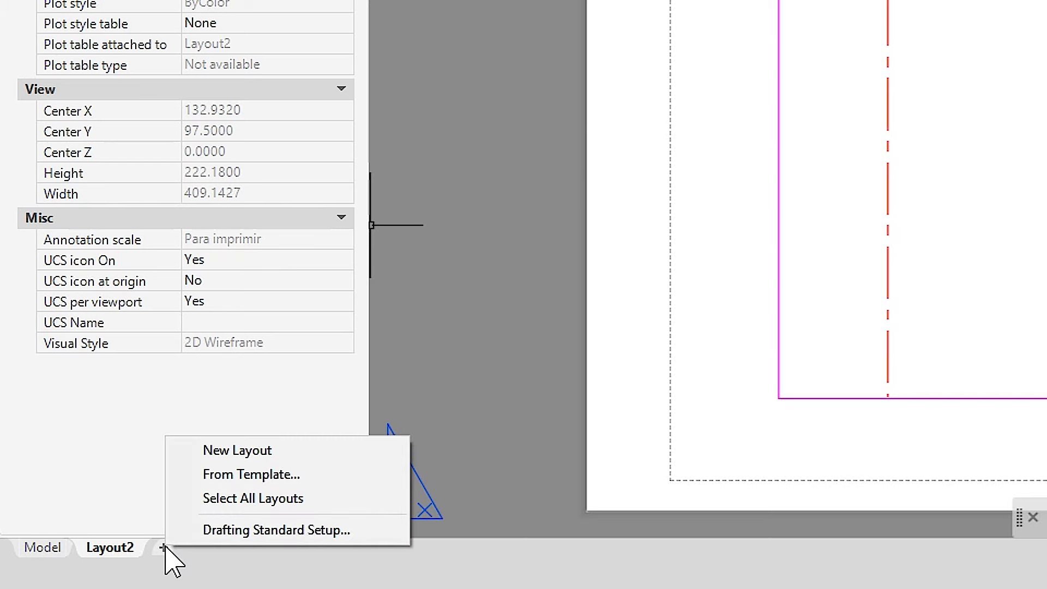
click(264, 480)
click(480, 314)
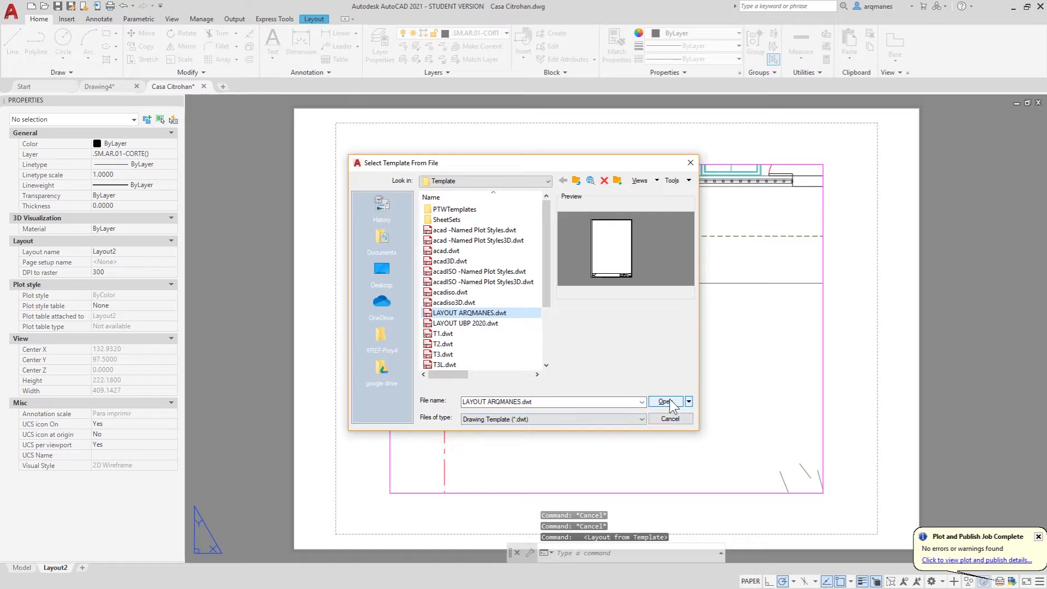
click(670, 402)
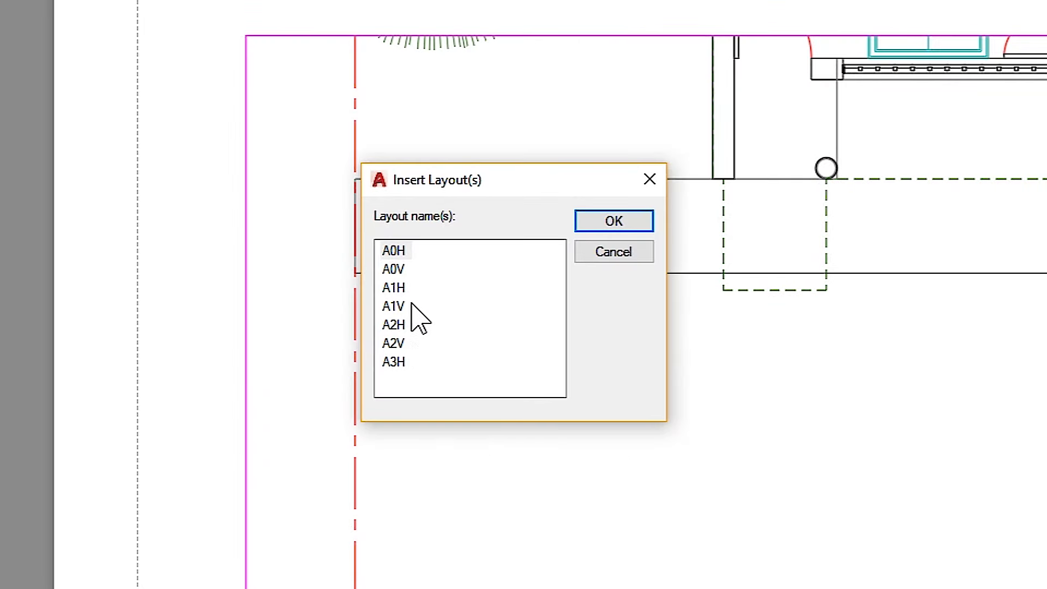
click(393, 306)
click(614, 221)
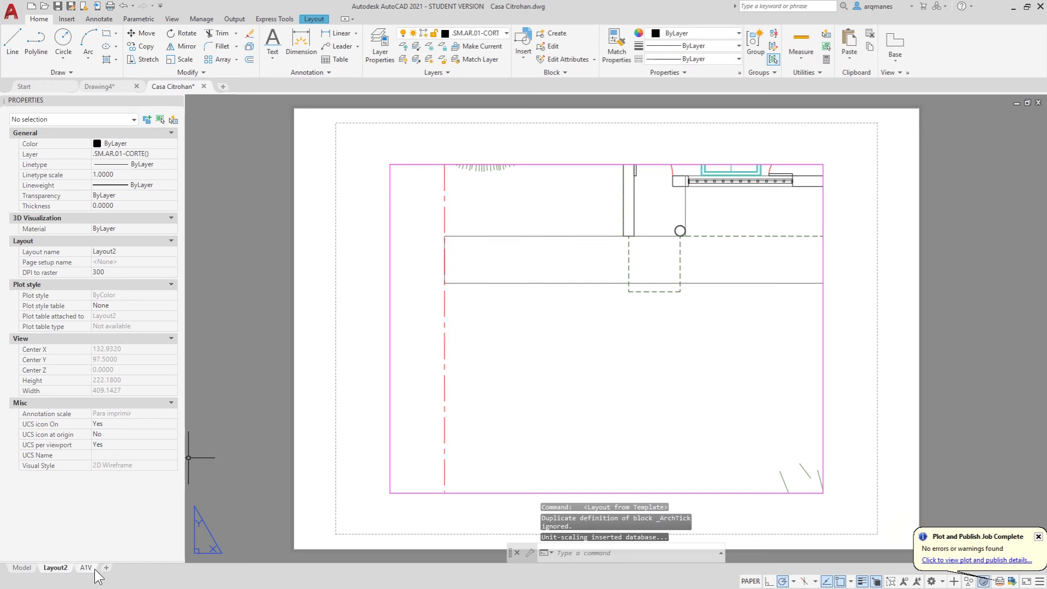
click(86, 568)
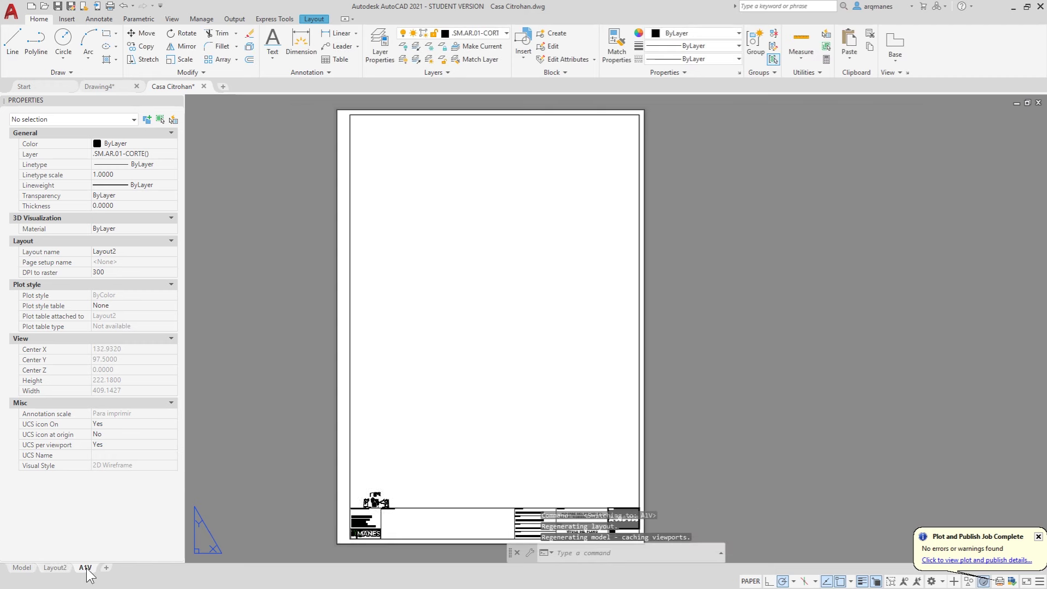
Zoom the viewport to the whole site plan and set its scale to 1:50
double_click(421, 444)
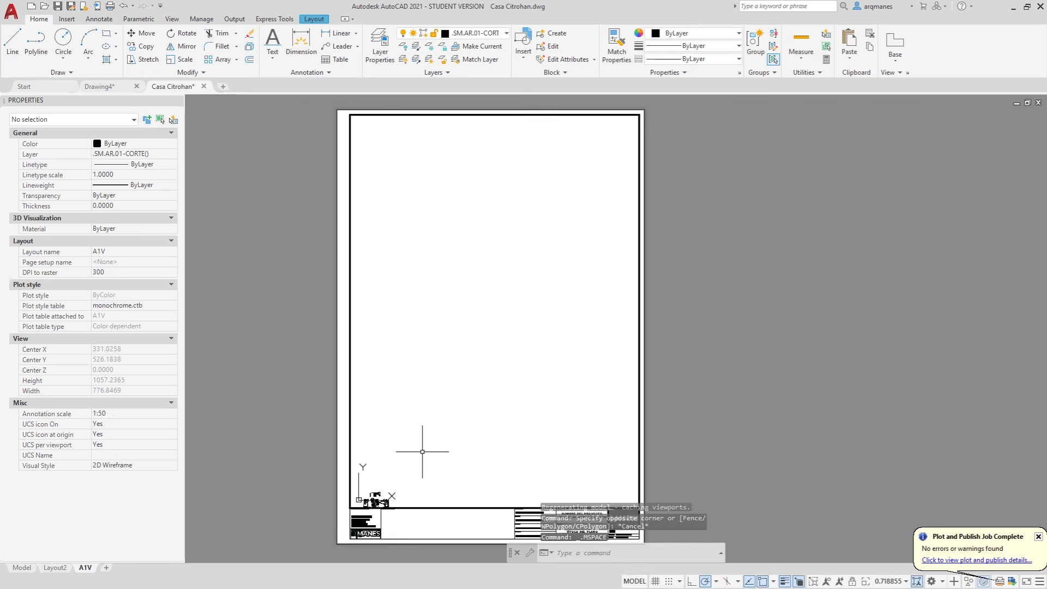
scroll(463, 344, up, 4)
scroll(464, 344, up, 4)
double_click(671, 273)
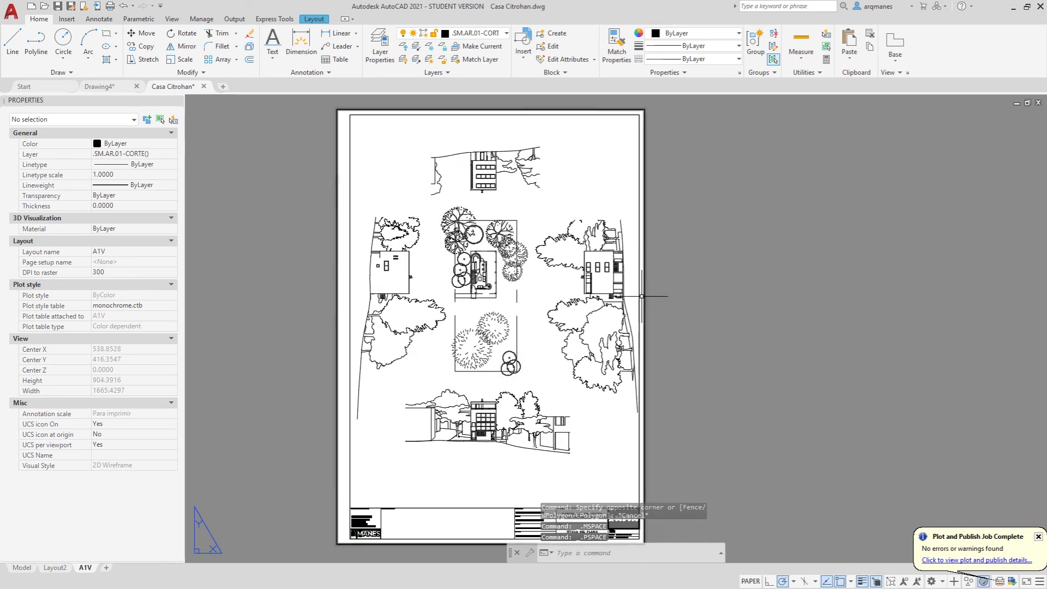
click(639, 270)
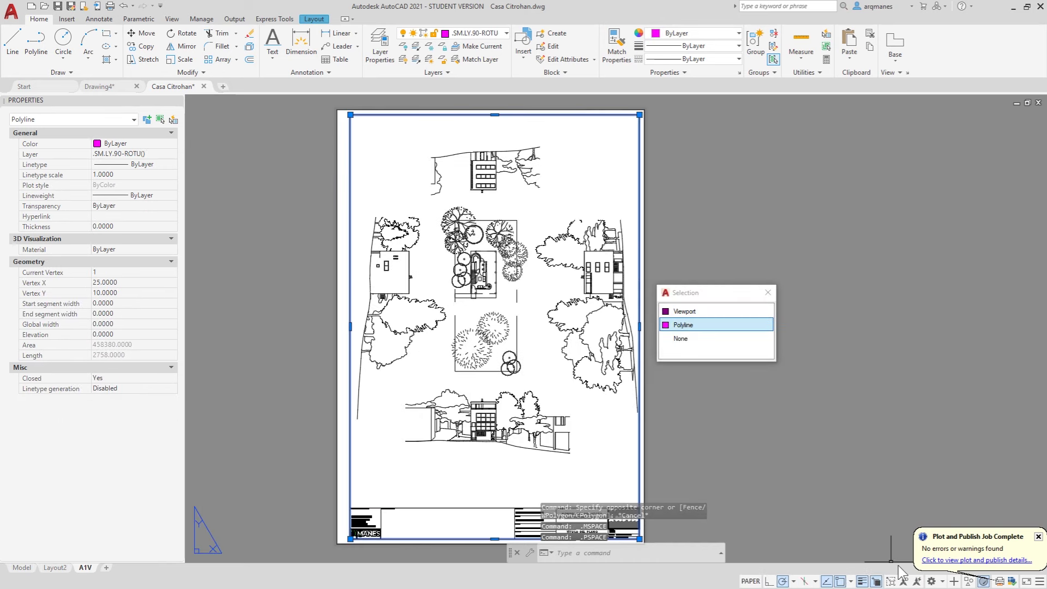
click(906, 581)
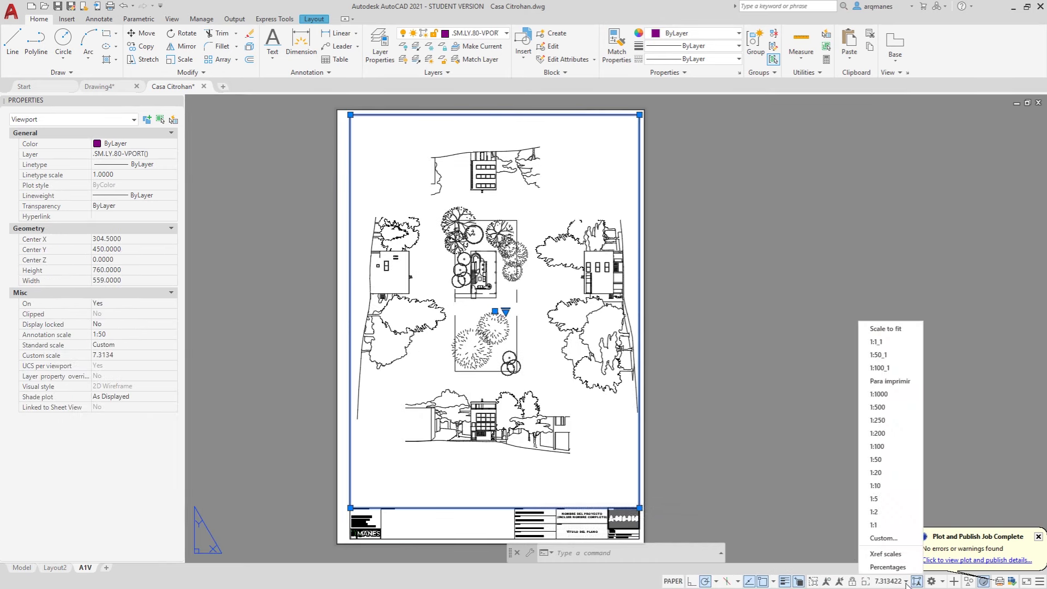
click(878, 460)
key(Escape)
key(Escape)
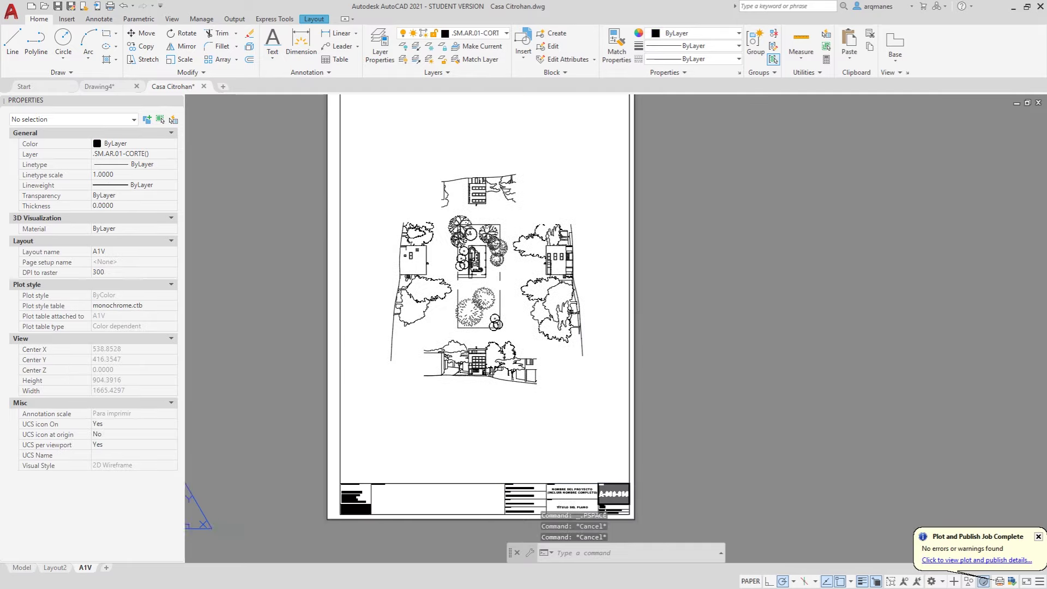
Zoom and pan around the A1V sheet to check the plan framing and title block
scroll(522, 218, up, 3)
scroll(488, 243, up, 3)
scroll(487, 242, up, 3)
scroll(601, 211, up, 8)
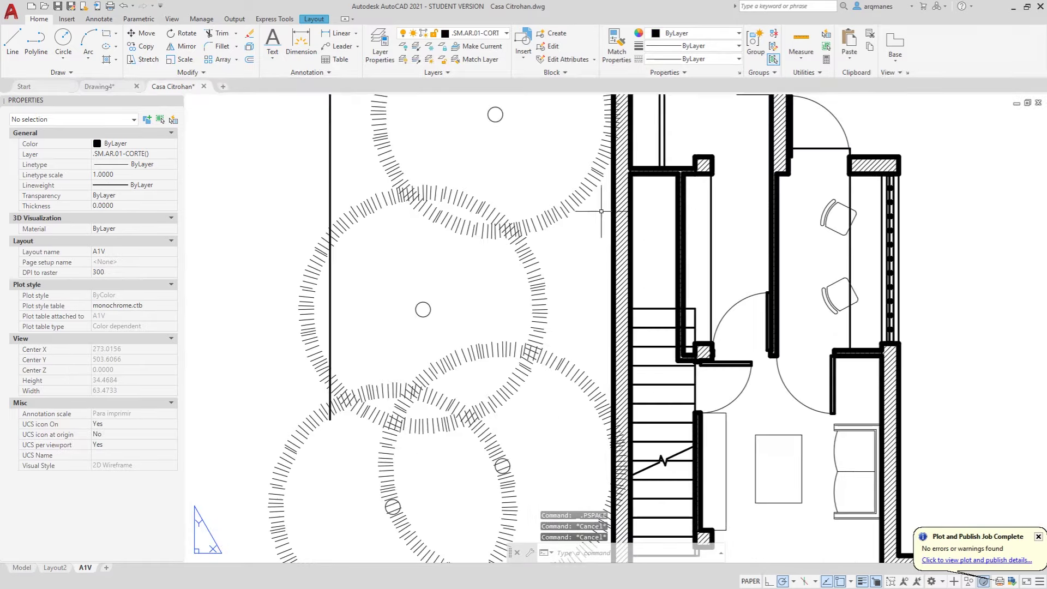
scroll(522, 232, down, 8)
scroll(522, 232, down, 3)
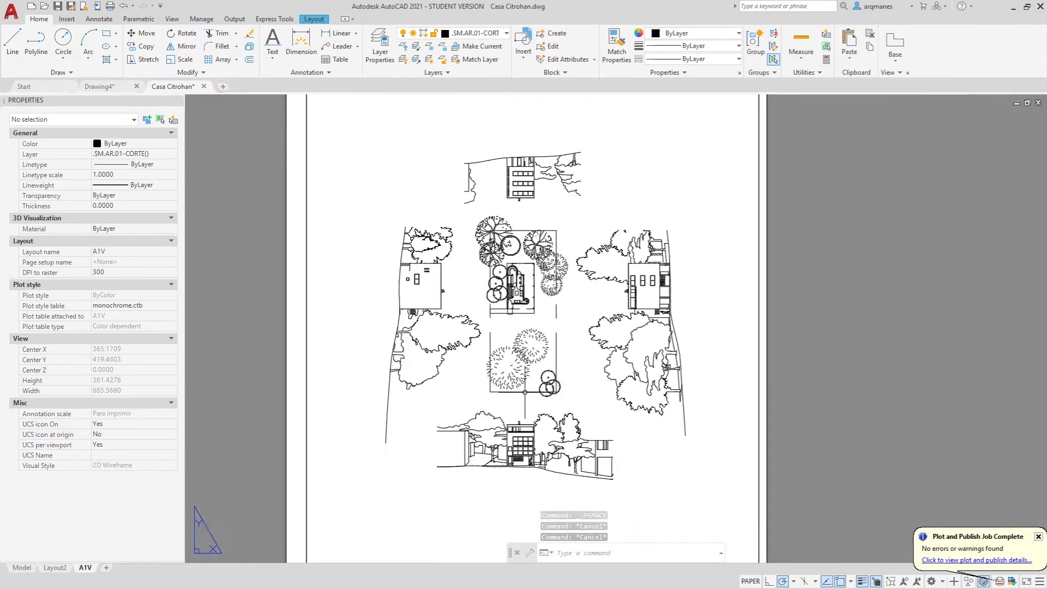
scroll(522, 232, down, 2)
middle_drag(525, 392, 506, 300)
scroll(556, 421, up, 3)
scroll(556, 402, up, 3)
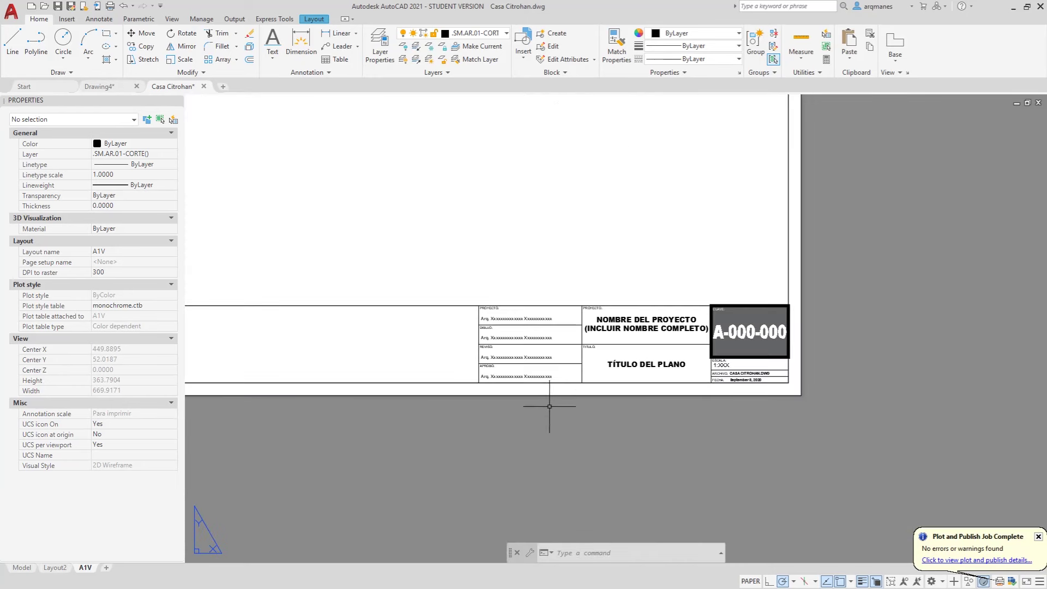
scroll(552, 392, up, 2)
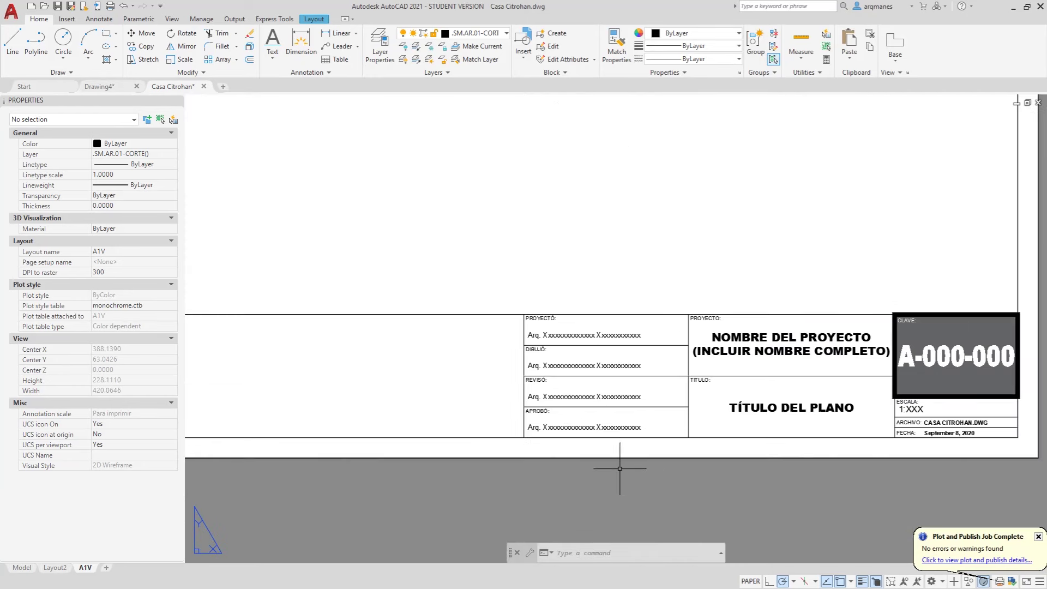
scroll(619, 468, down, 4)
scroll(575, 457, down, 4)
middle_drag(562, 374, 496, 390)
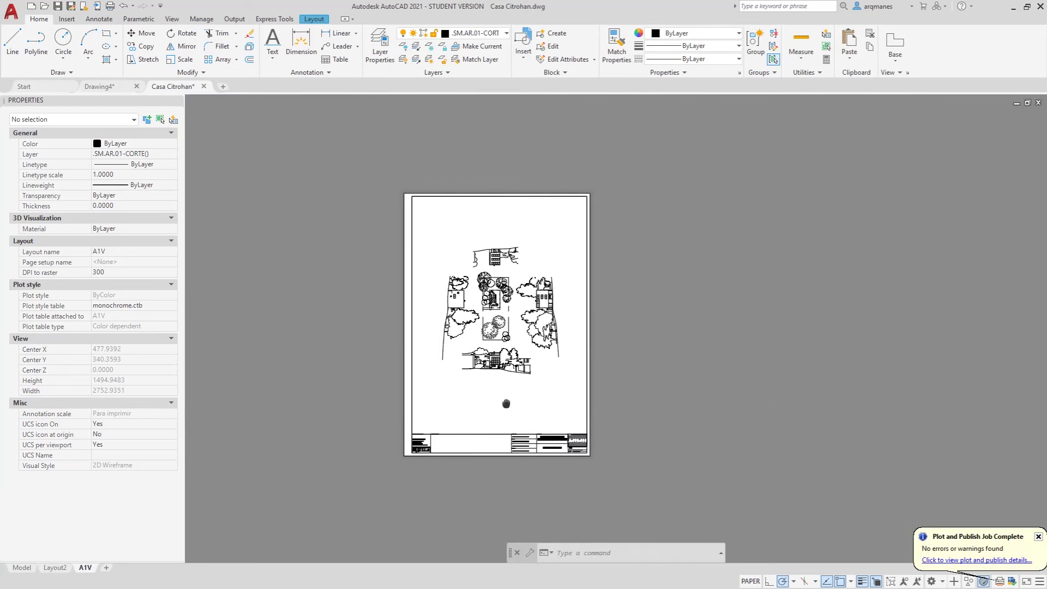
scroll(357, 413, up, 2)
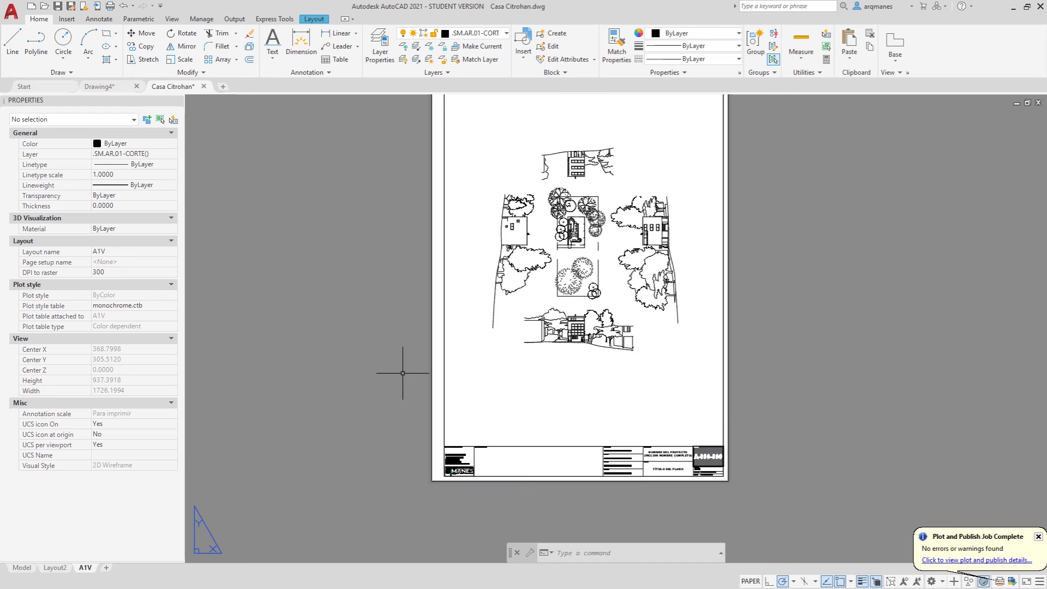
middle_drag(402, 373, 376, 391)
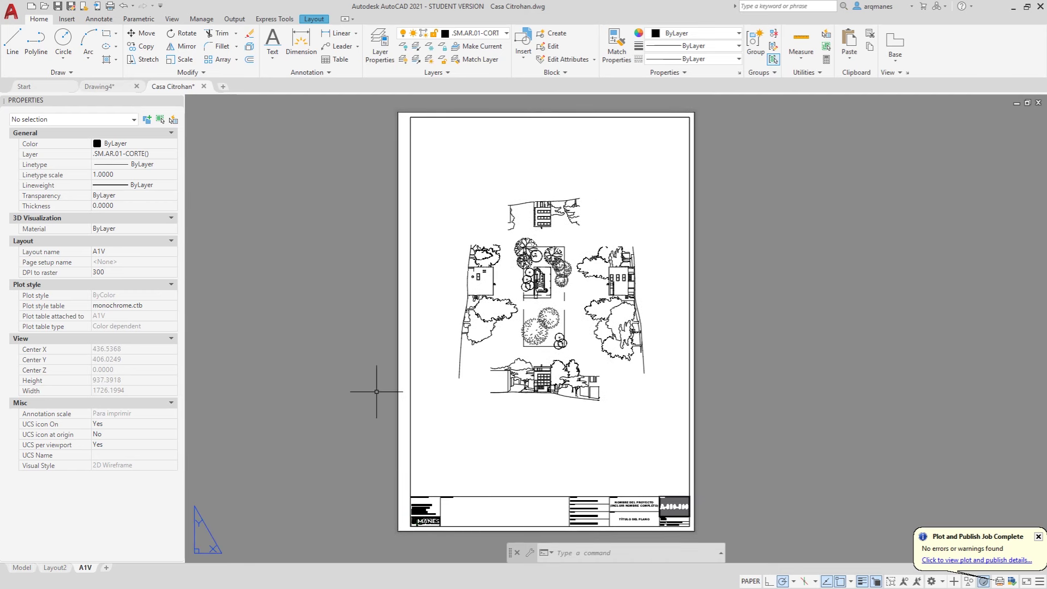